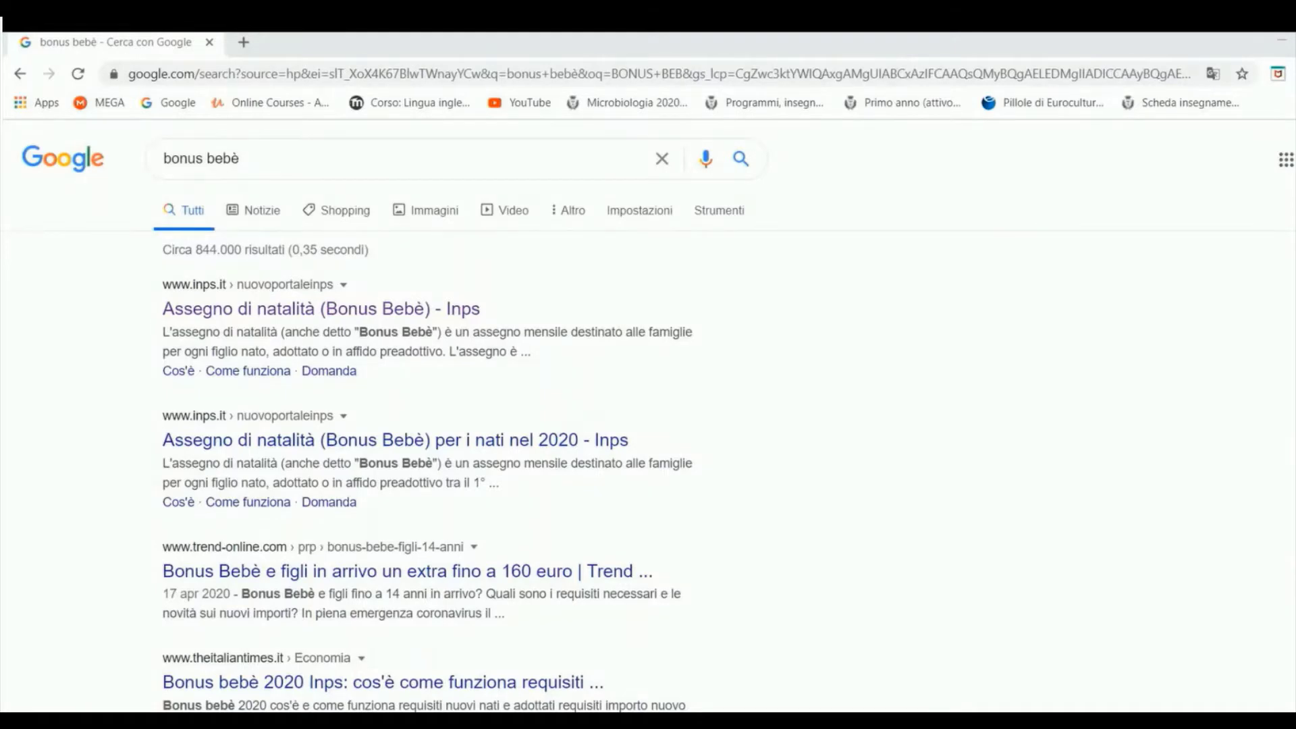
- Open the first INPS search result on Assegno di natalità and access its service Assegno di natalità – Bonus Bebè (Cittadino)
{"action": "left_click", "coordinate": [251, 310]}
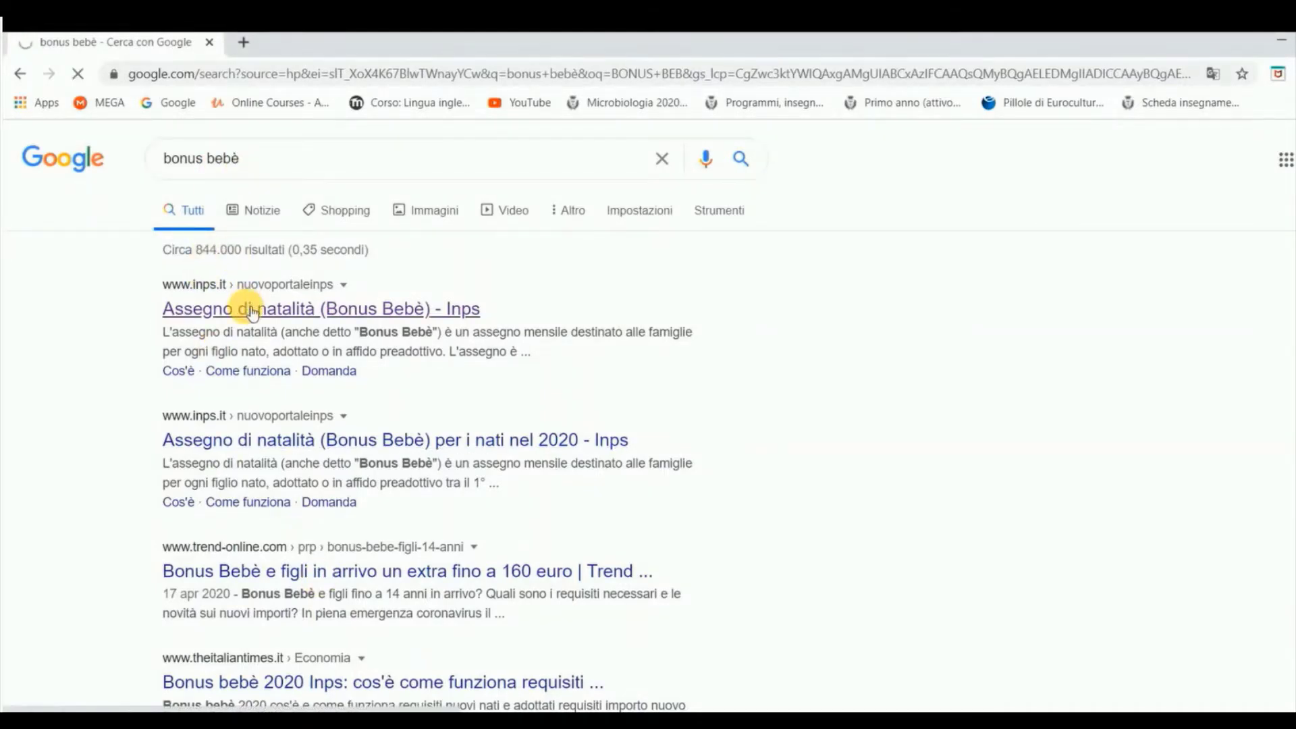
{"action": "scroll", "coordinate": [564, 365], "scroll_direction": "down", "scroll_amount": 10}
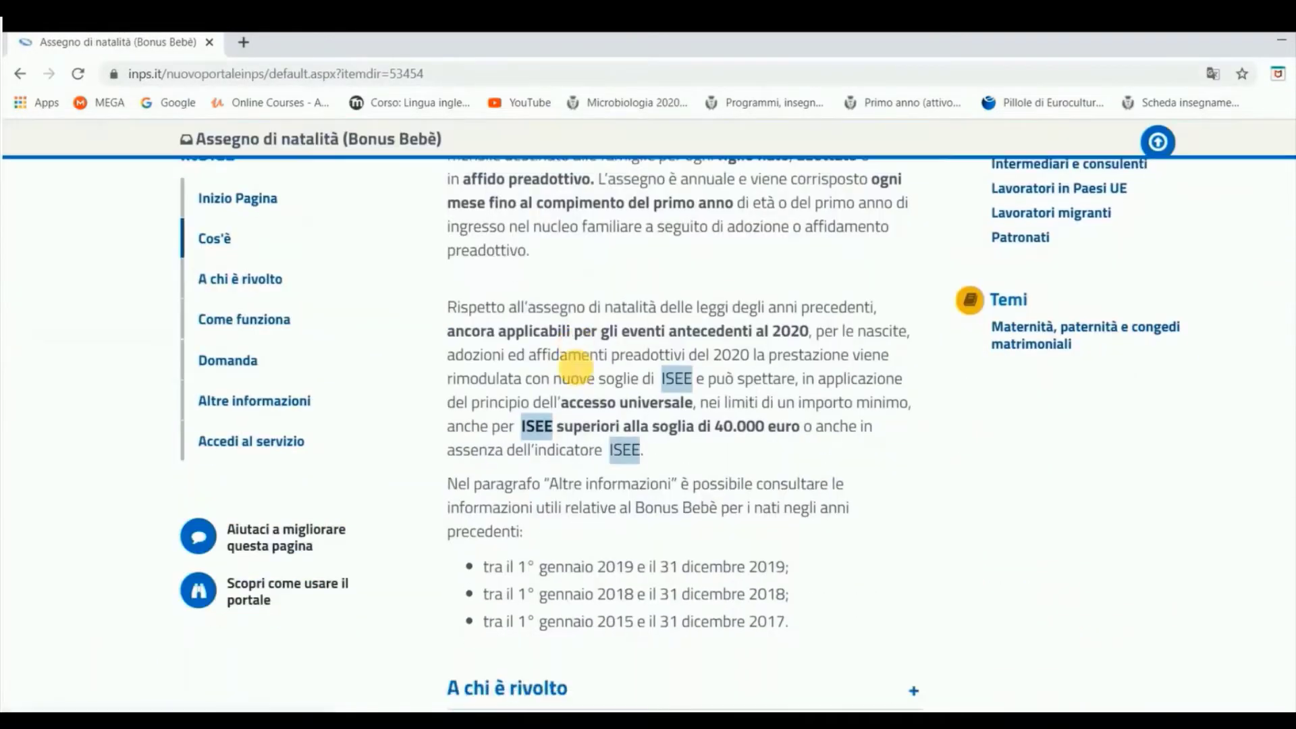
{"action": "scroll", "coordinate": [570, 372], "scroll_direction": "down", "scroll_amount": 3}
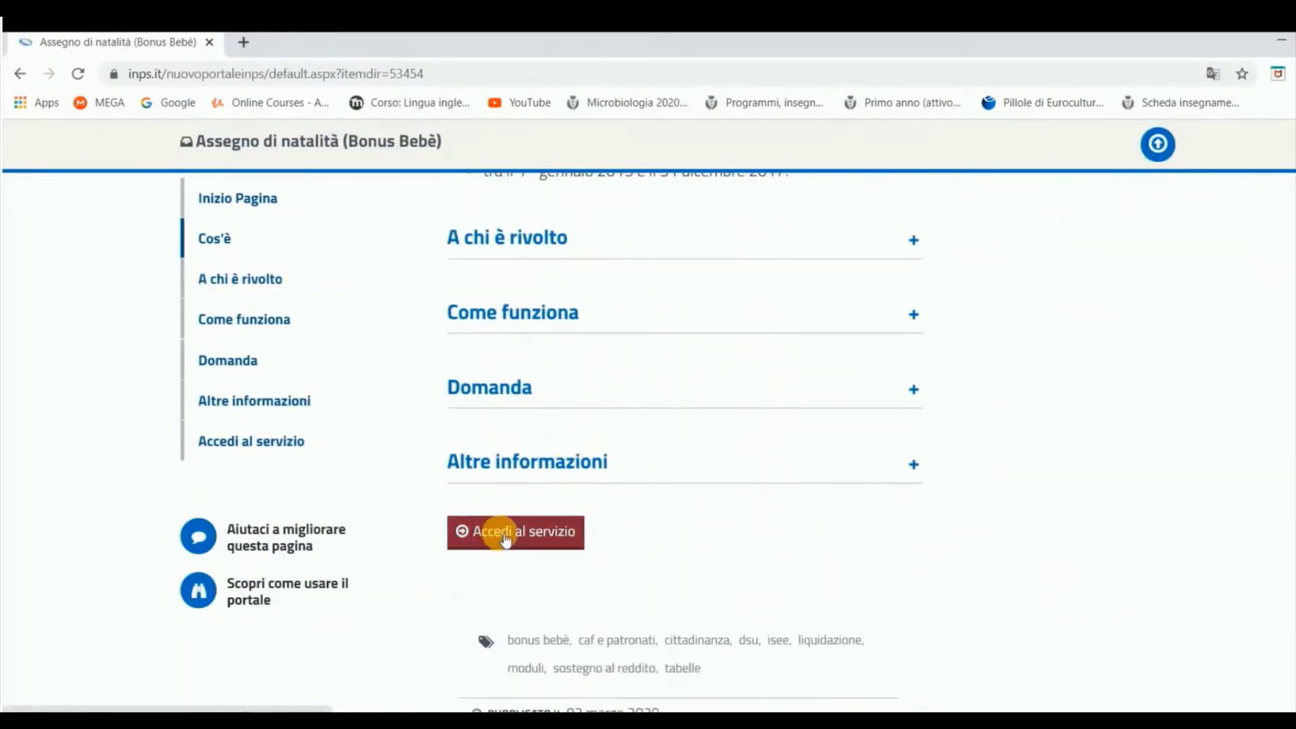
{"action": "left_click", "coordinate": [498, 531]}
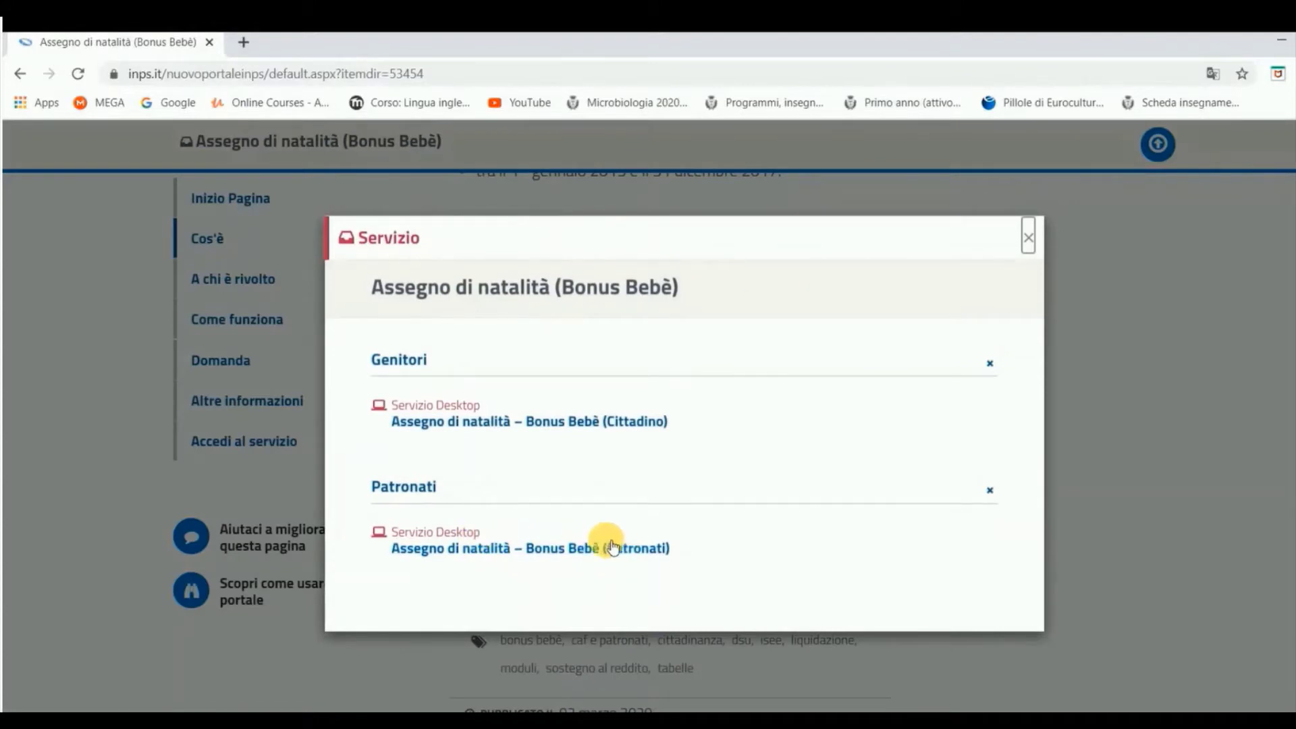
{"action": "left_click", "coordinate": [578, 419]}
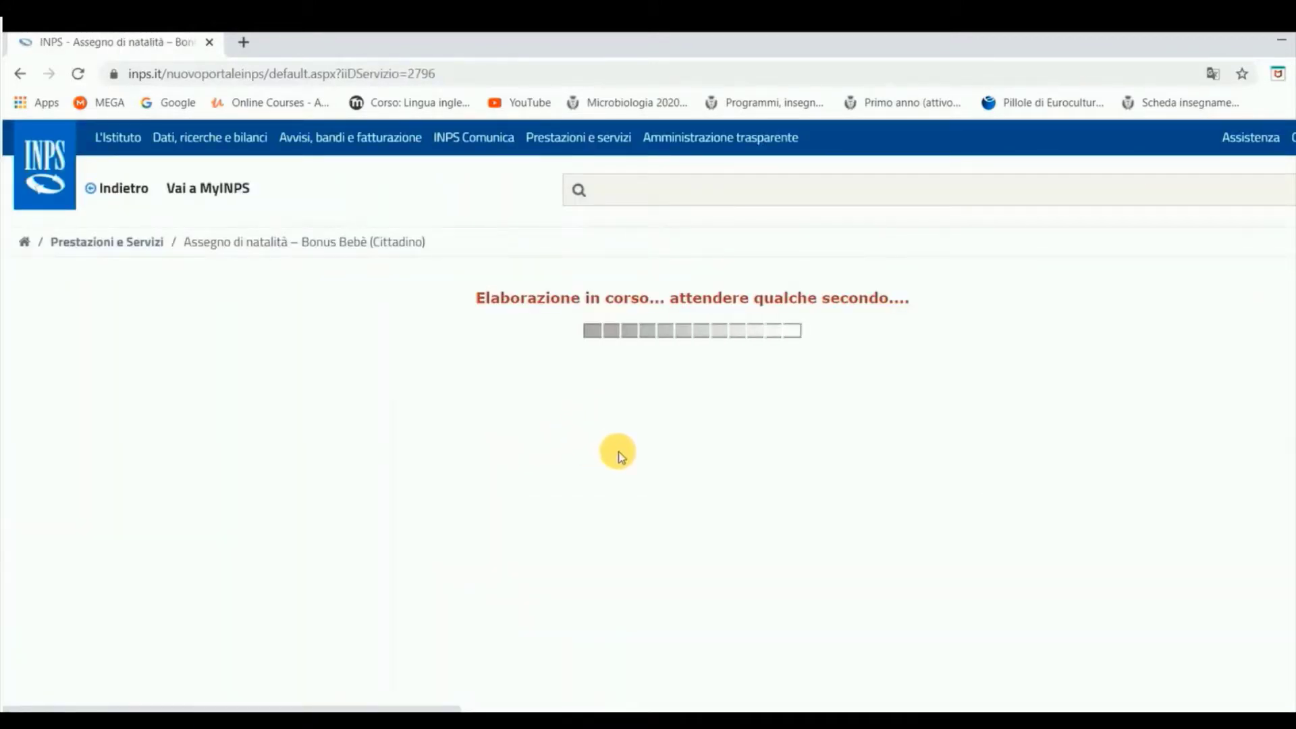
- Authenticate through SPID with Poste ID as the identity provider and consent to sending the personal data to INPS
{"action": "left_click", "coordinate": [491, 348]}
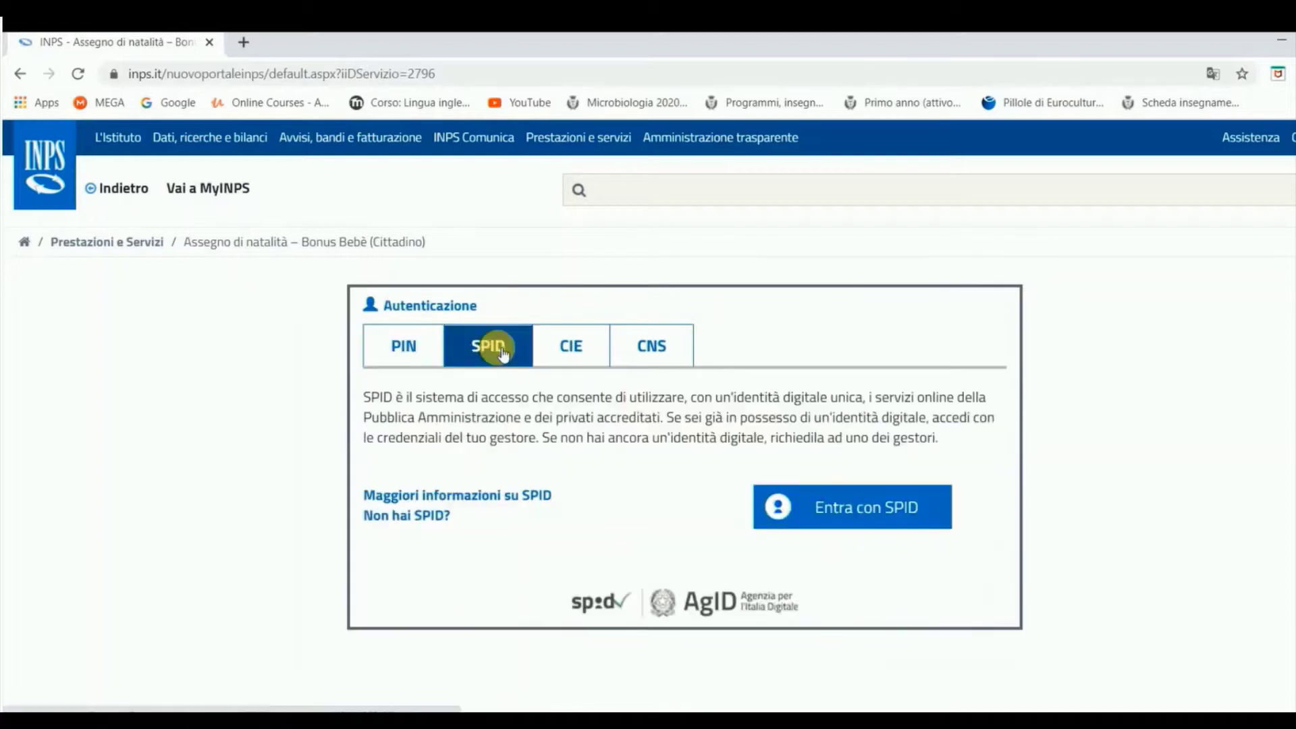
{"action": "left_click", "coordinate": [848, 518]}
{"action": "scroll", "coordinate": [810, 553], "scroll_direction": "down", "scroll_amount": 3}
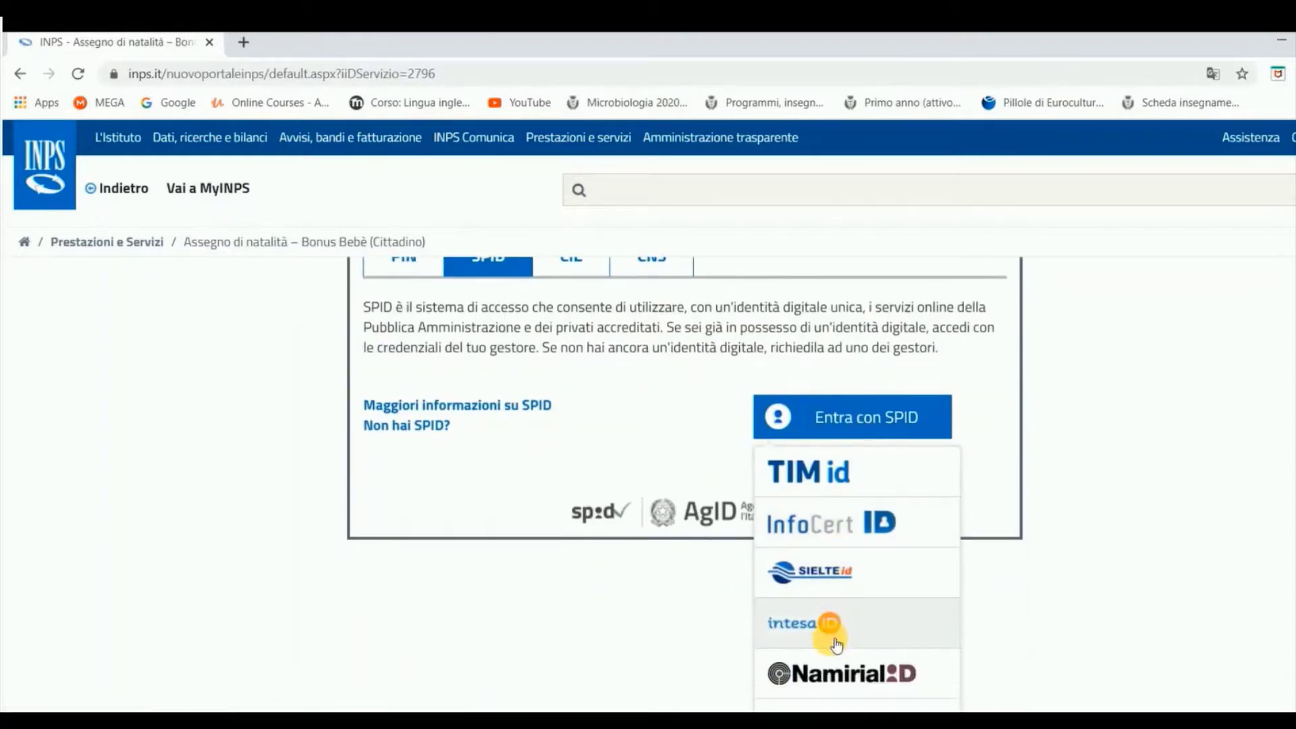
{"action": "scroll", "coordinate": [829, 677], "scroll_direction": "down", "scroll_amount": 2}
{"action": "left_click", "coordinate": [816, 593]}
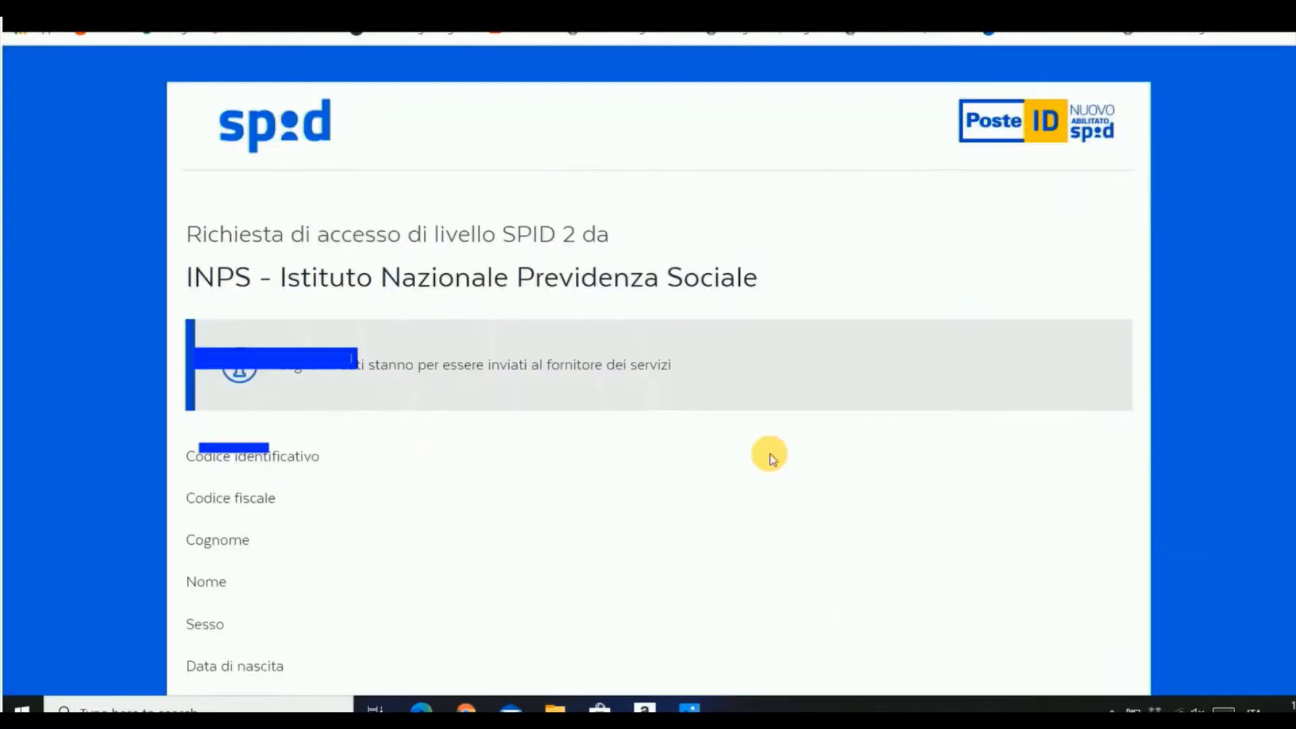
{"action": "scroll", "coordinate": [773, 458], "scroll_direction": "down", "scroll_amount": 4}
{"action": "left_click", "coordinate": [407, 510]}
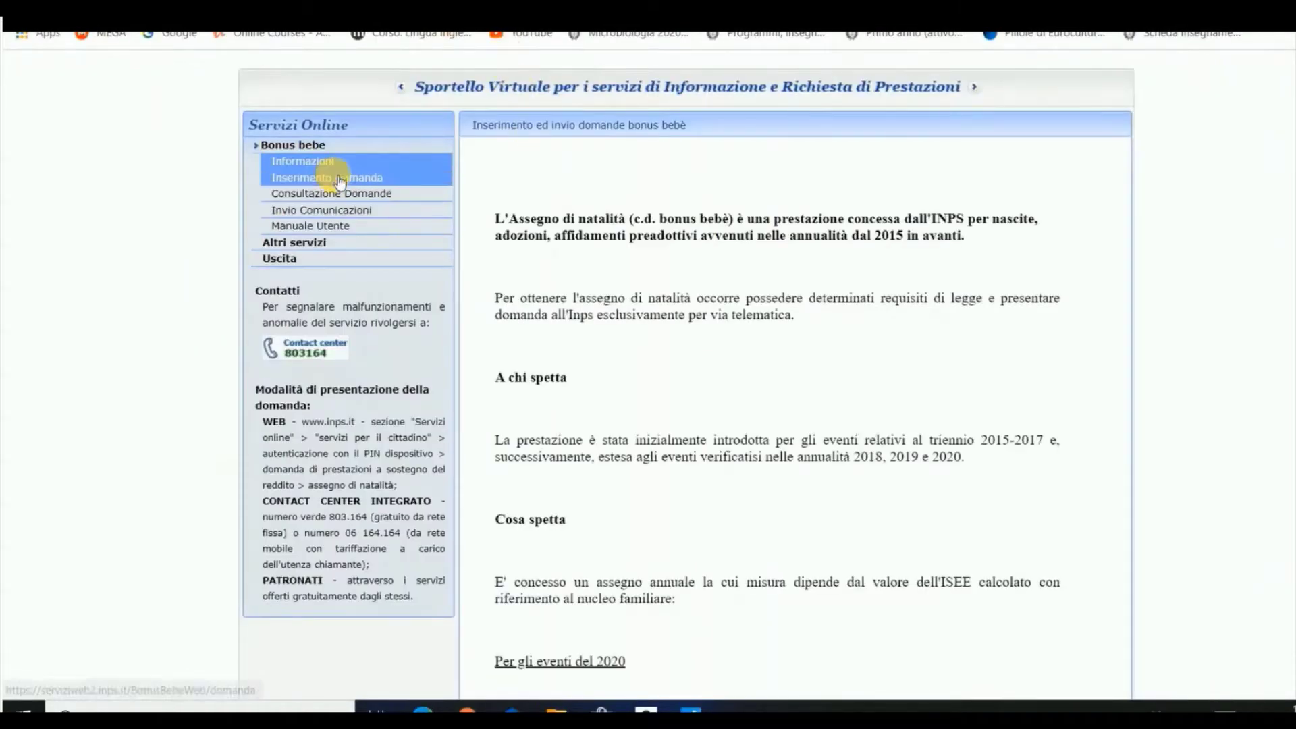
- Start a new Bonus Bebè application and accept the applicant's personal and residence details with no other domicile for communications
{"action": "left_click", "coordinate": [340, 179]}
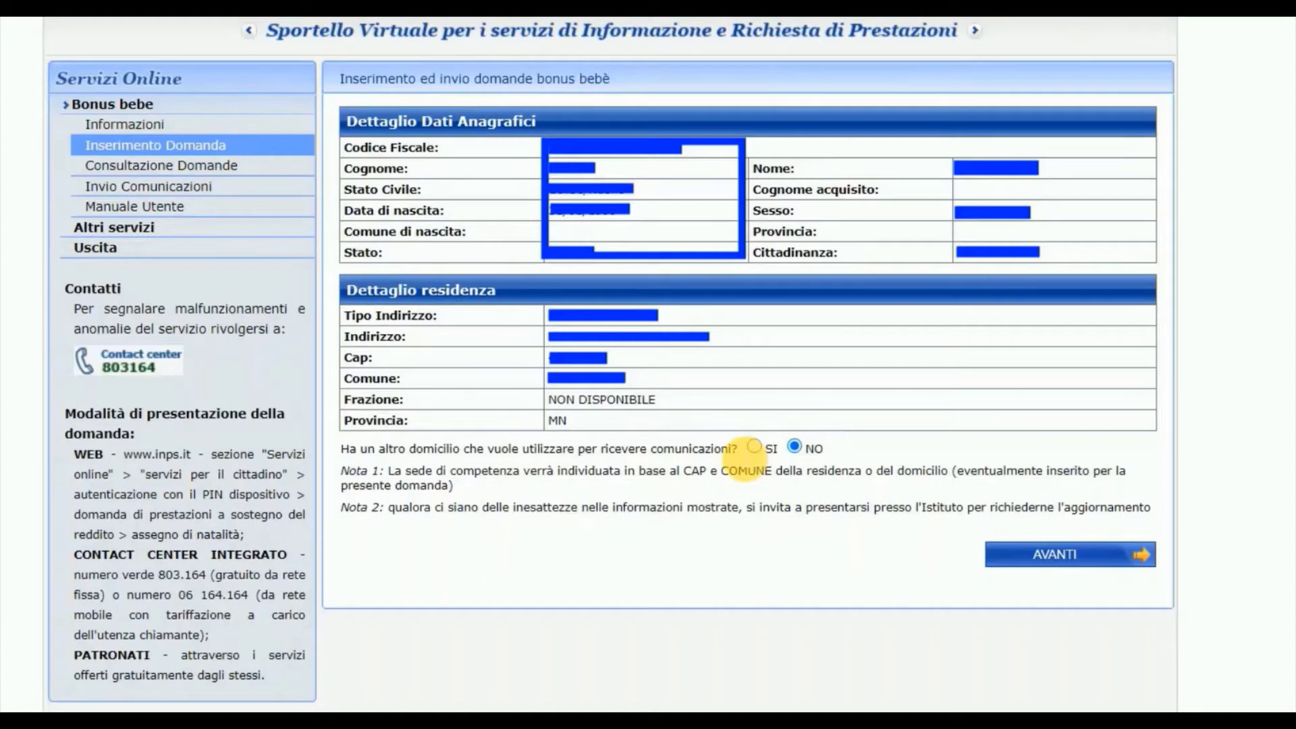
{"action": "left_click", "coordinate": [1111, 550]}
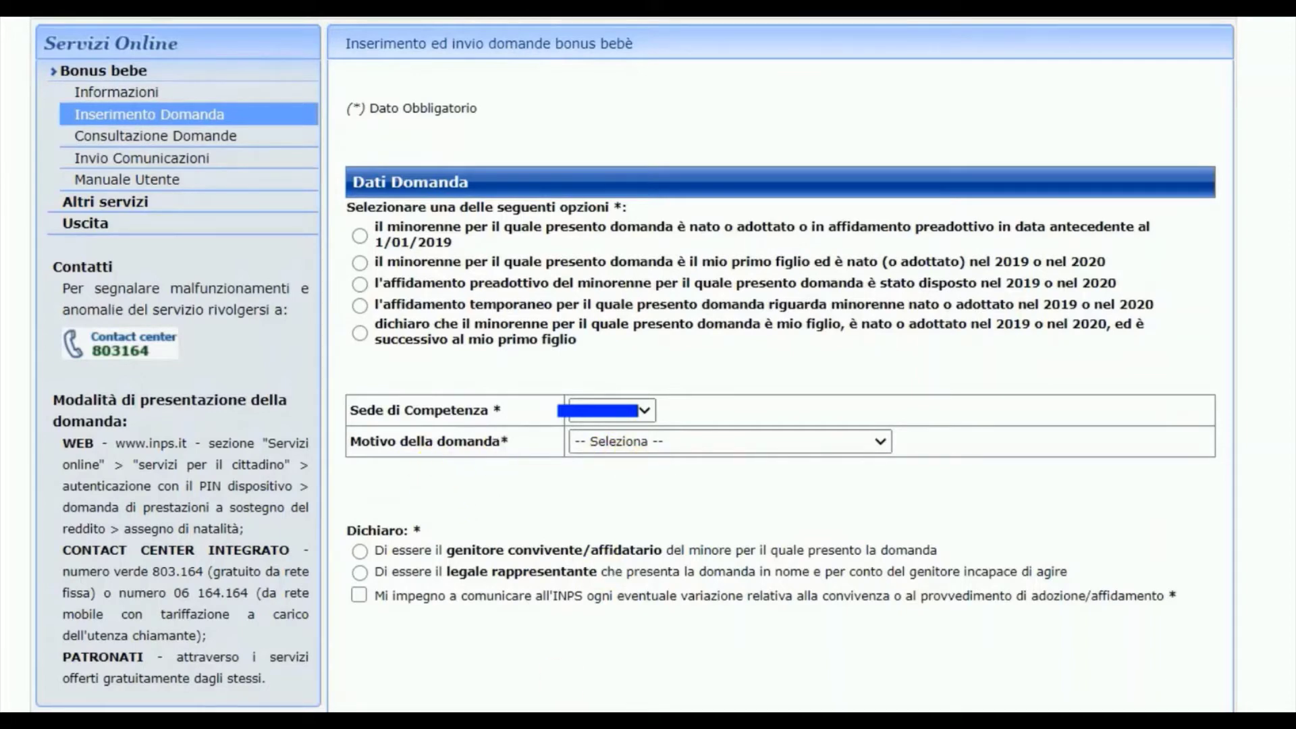
- Declare that the child was born or adopted in 2019 or 2020 after the first child, with reason Nascita and first-event twin birth No
{"action": "left_click", "coordinate": [791, 346]}
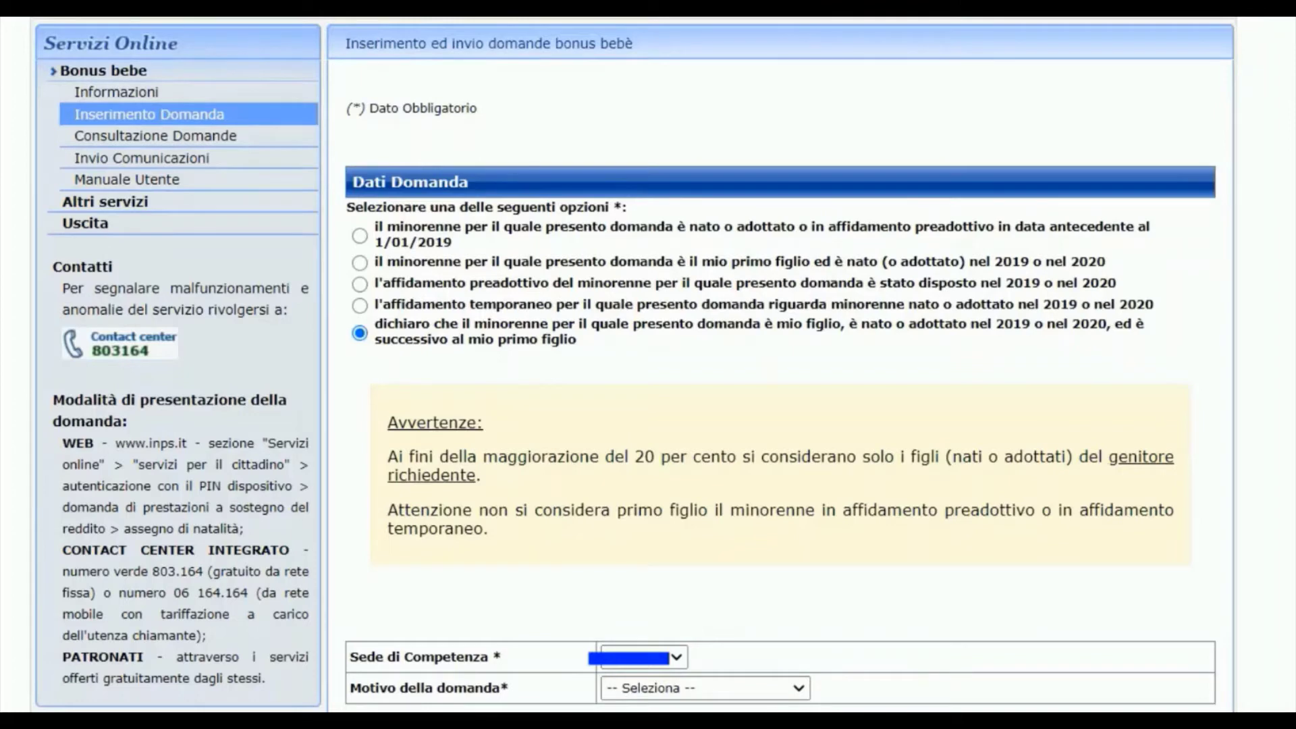
{"action": "scroll", "coordinate": [776, 418], "scroll_direction": "down", "scroll_amount": 4}
{"action": "left_click", "coordinate": [776, 416]}
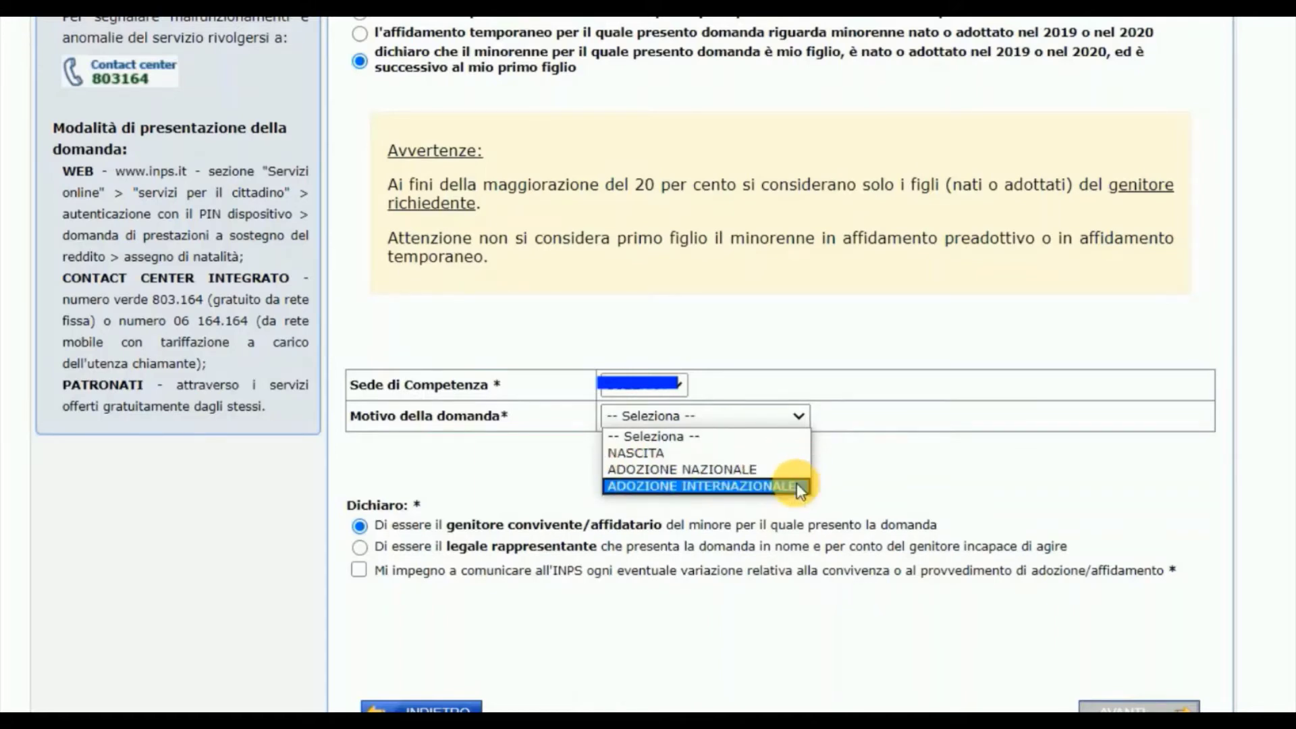
{"action": "left_click", "coordinate": [776, 452]}
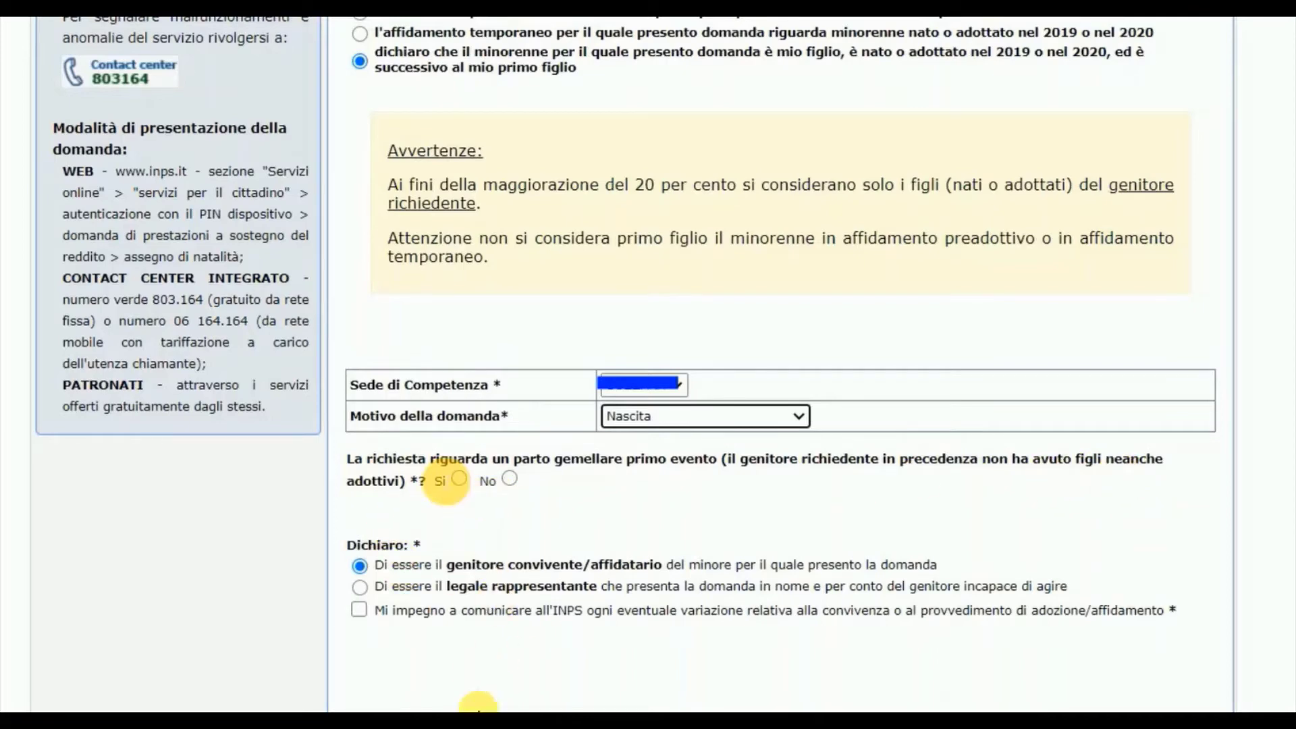
{"action": "left_click", "coordinate": [509, 478]}
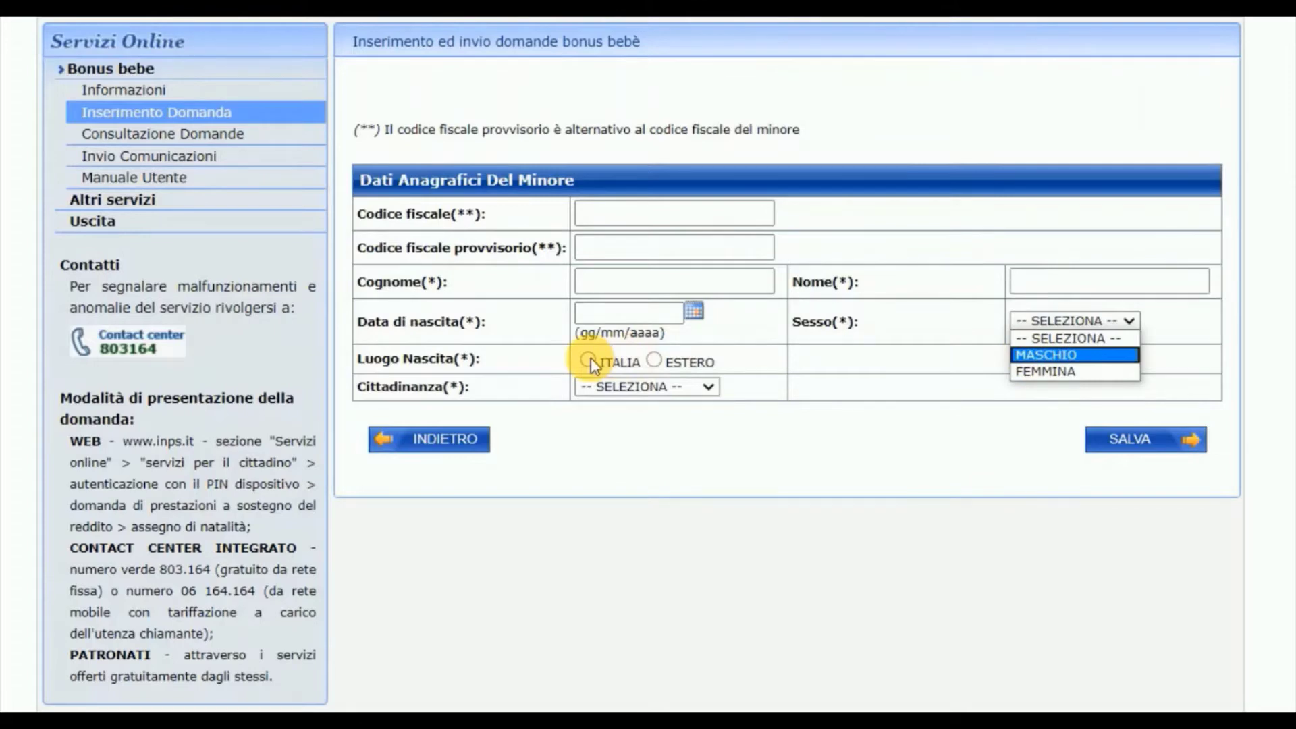
- Set the minor's place of birth to ESTERO with INDIA as the foreign state
{"action": "left_click", "coordinate": [652, 359]}
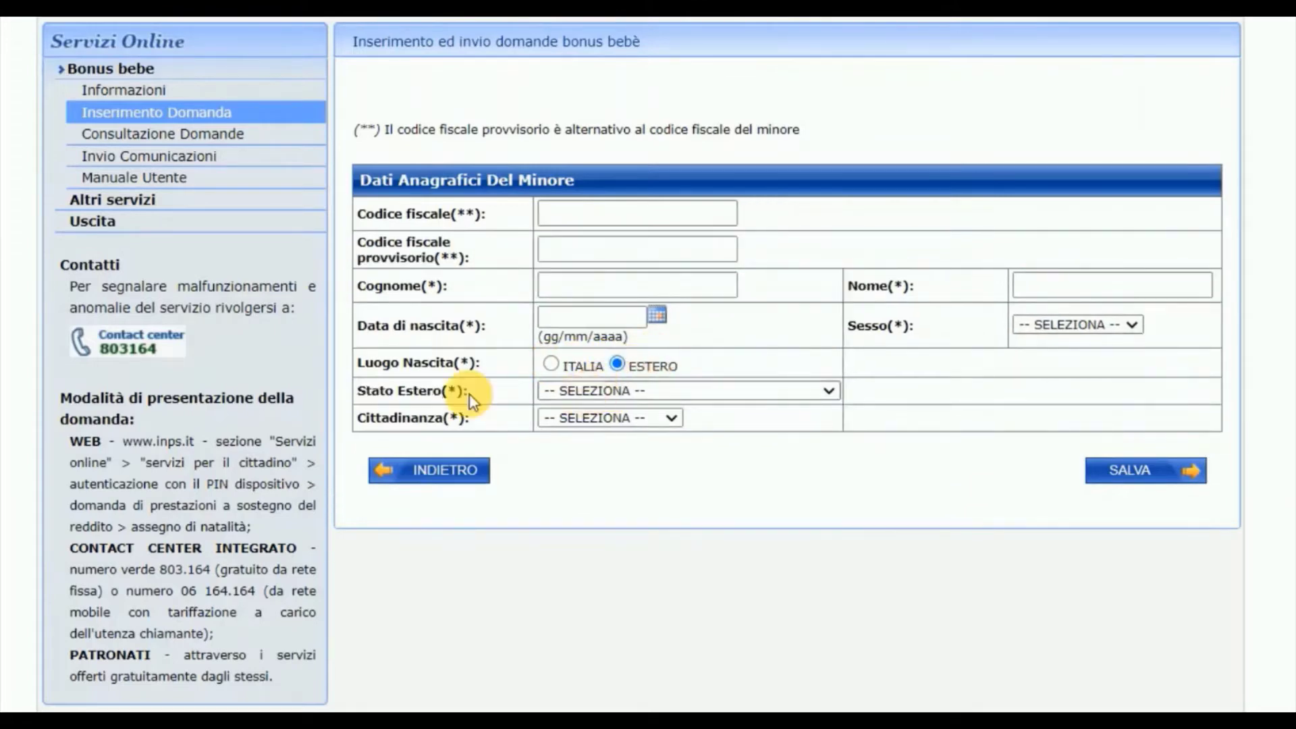
{"action": "left_click", "coordinate": [618, 390]}
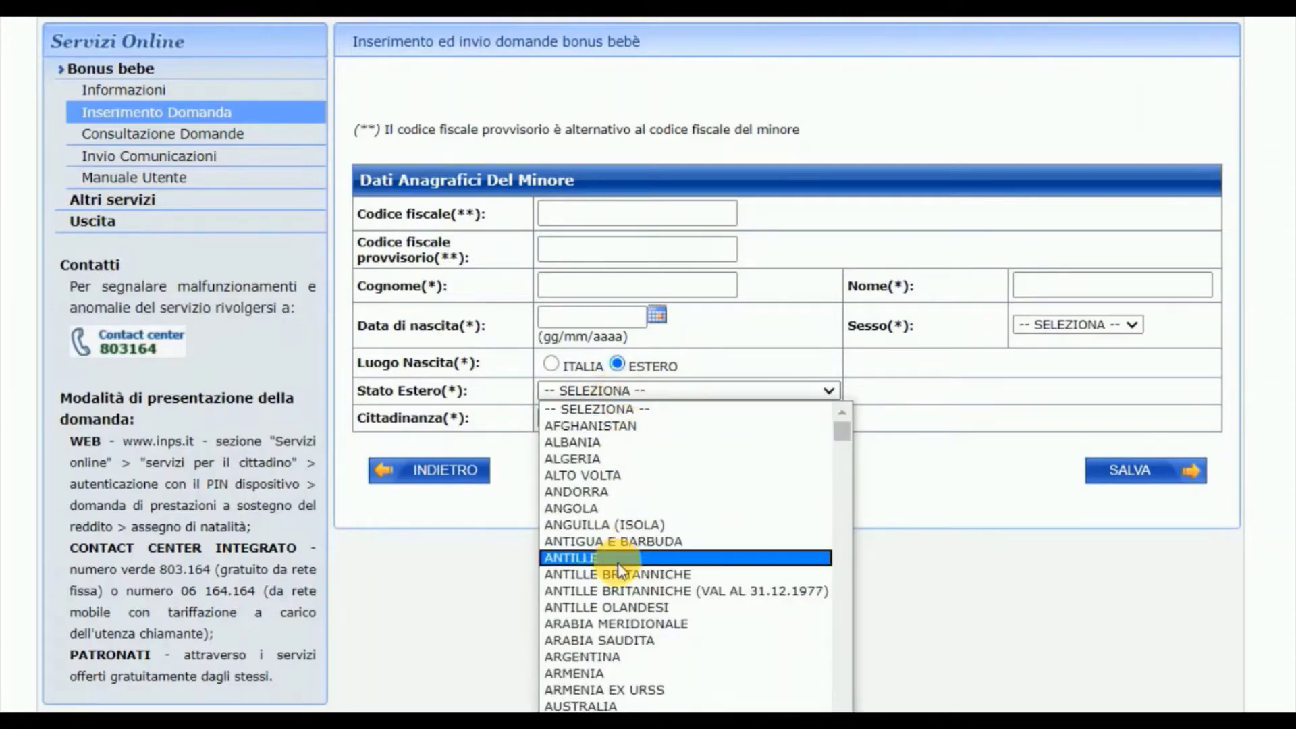
{"action": "scroll", "coordinate": [617, 562], "scroll_direction": "down", "scroll_amount": 20}
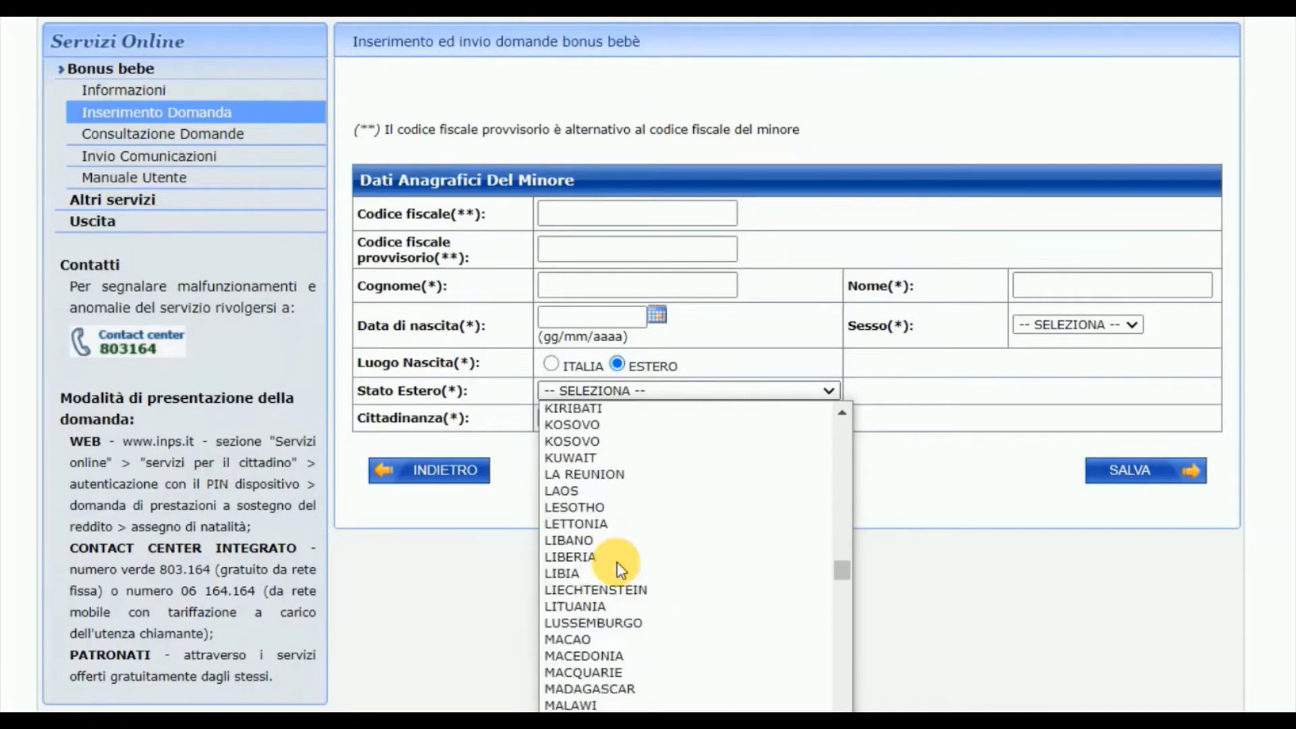
{"action": "scroll", "coordinate": [616, 562], "scroll_direction": "down", "scroll_amount": 20}
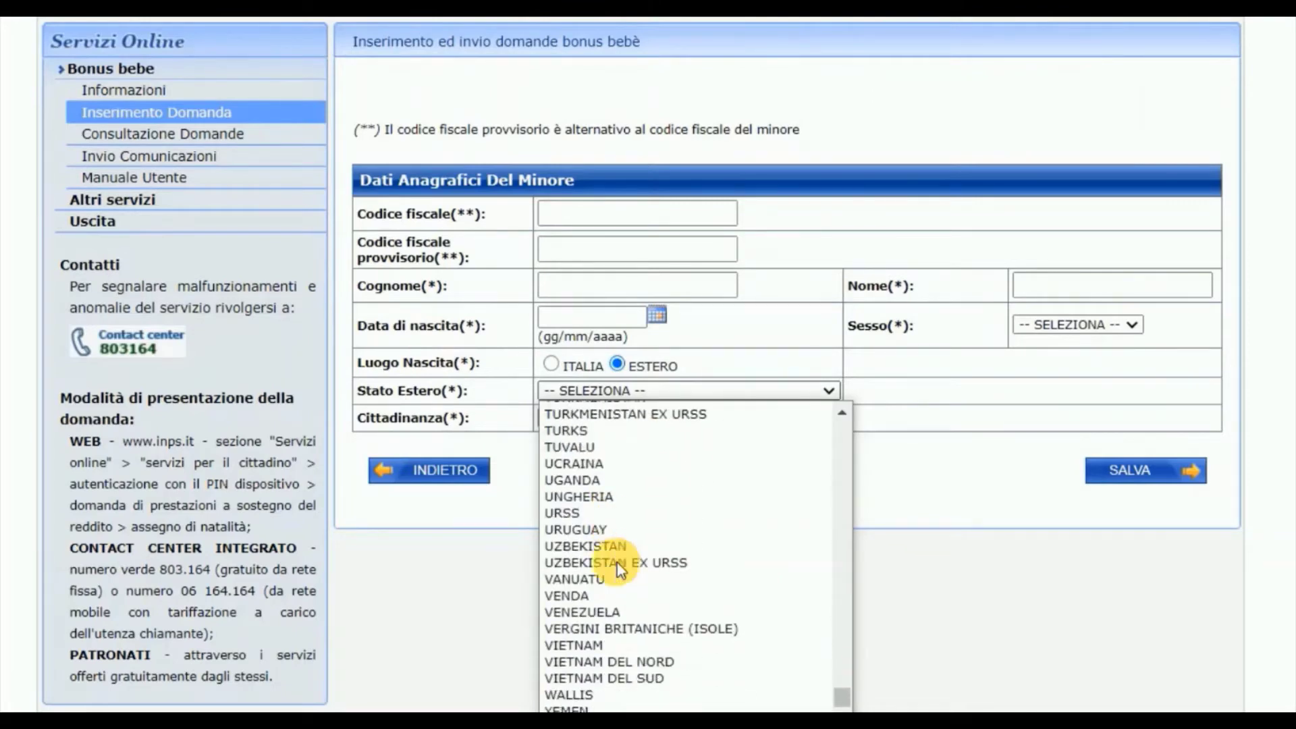
{"action": "scroll", "coordinate": [616, 563], "scroll_direction": "down", "scroll_amount": 2}
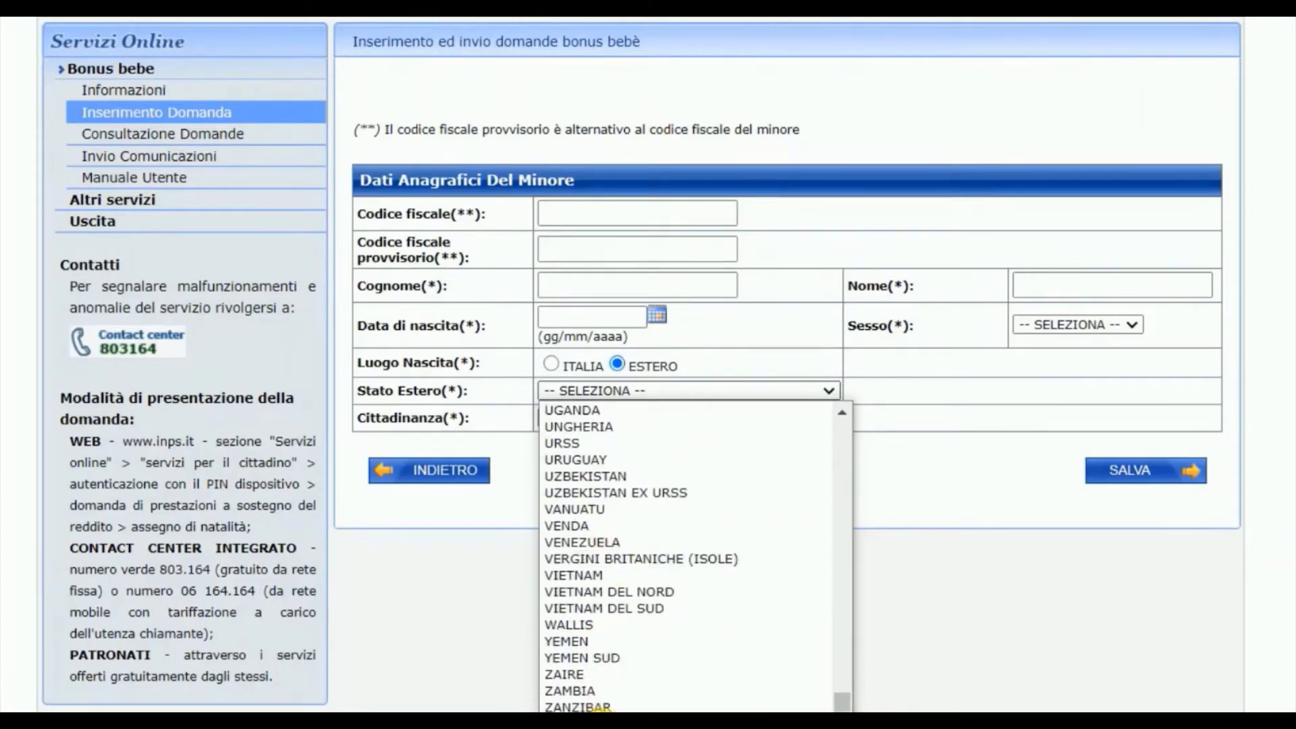
{"action": "scroll", "coordinate": [607, 537], "scroll_direction": "up", "scroll_amount": 20}
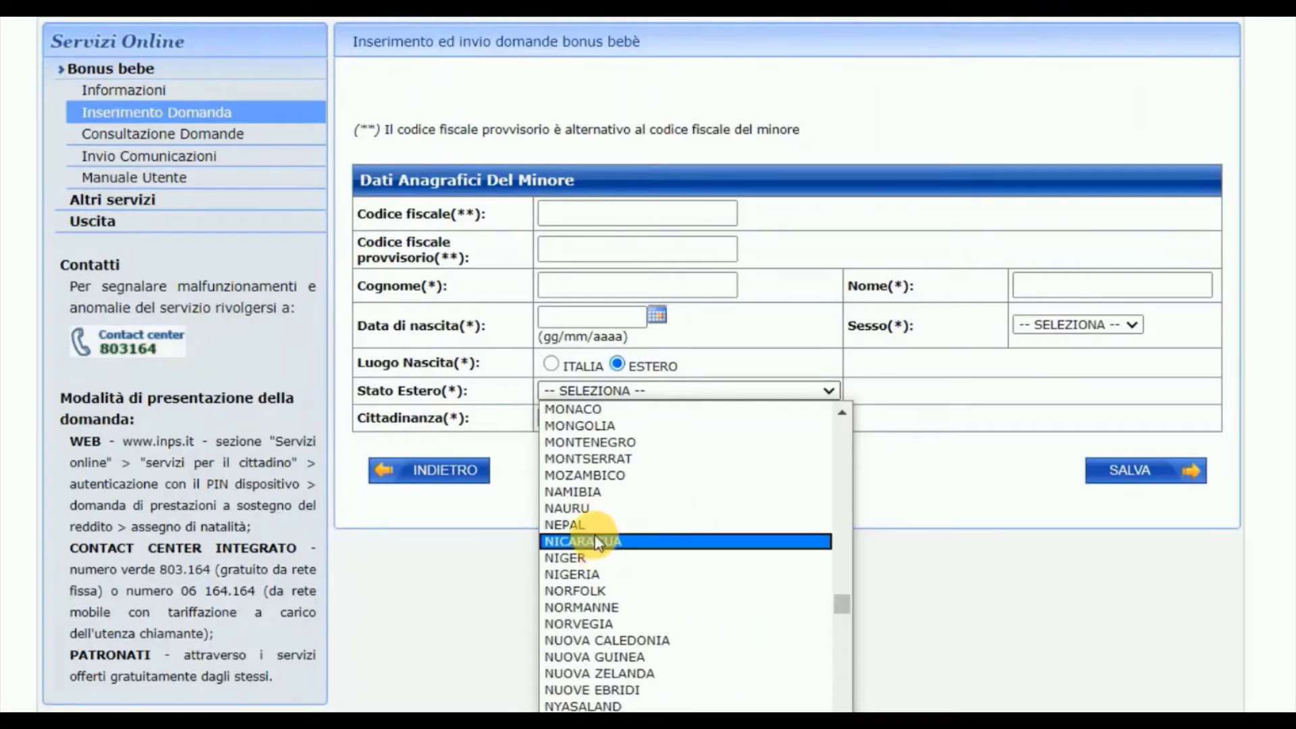
{"action": "scroll", "coordinate": [597, 547], "scroll_direction": "up", "scroll_amount": 19}
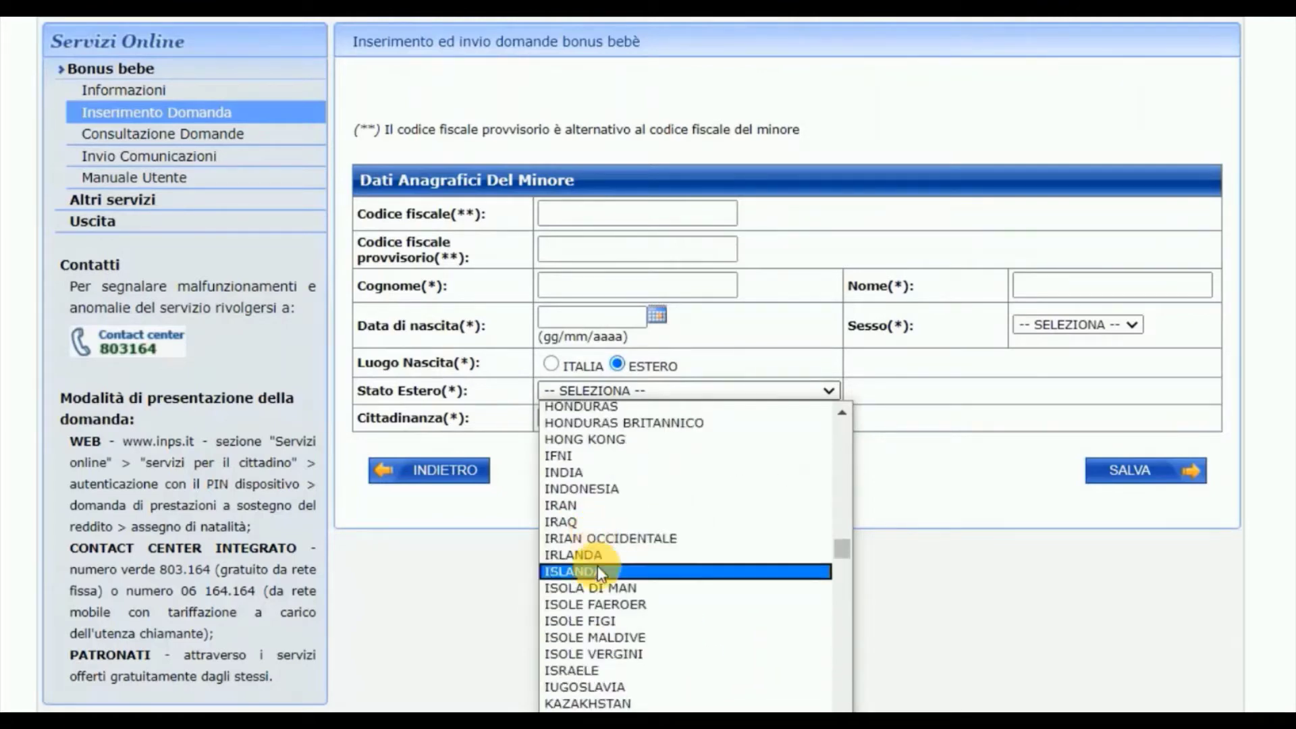
{"action": "left_click", "coordinate": [566, 472]}
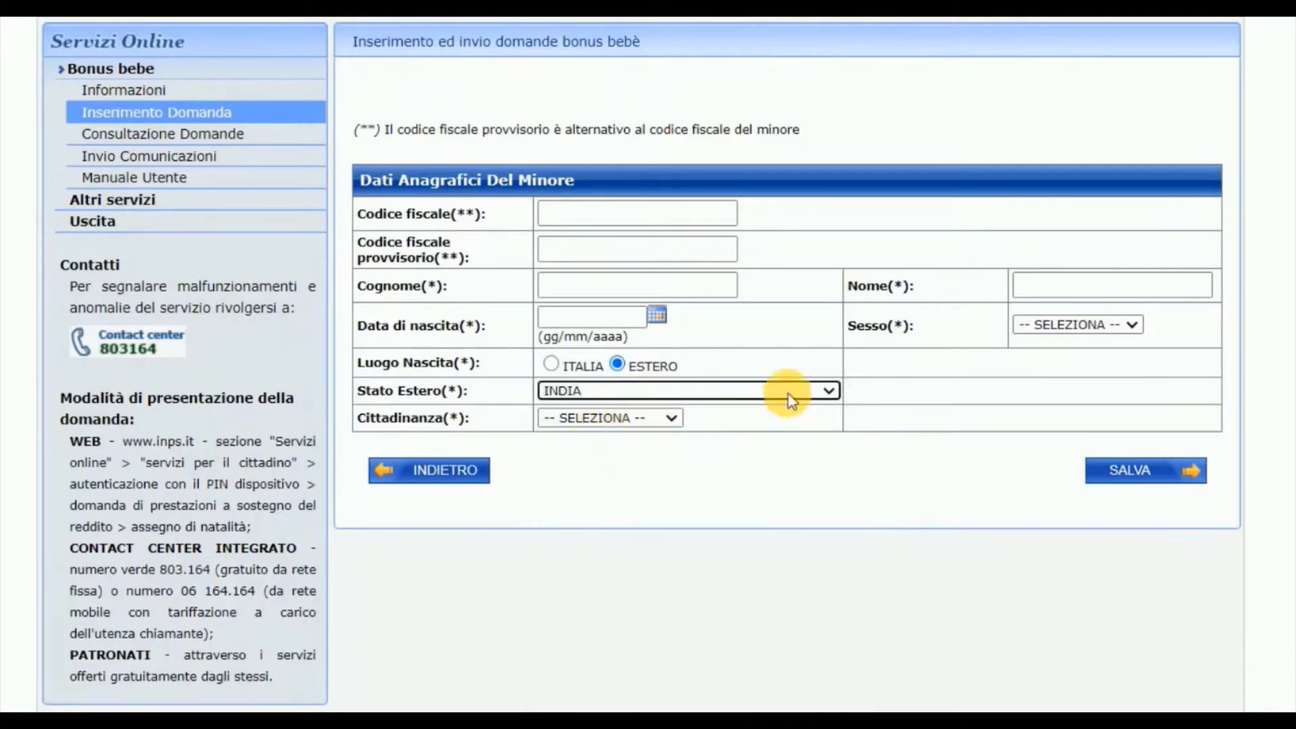
- Set the minor's citizenship to NONCOMUNITARIA with INDIA as the non-EU state of citizenship
{"action": "left_click", "coordinate": [623, 417]}
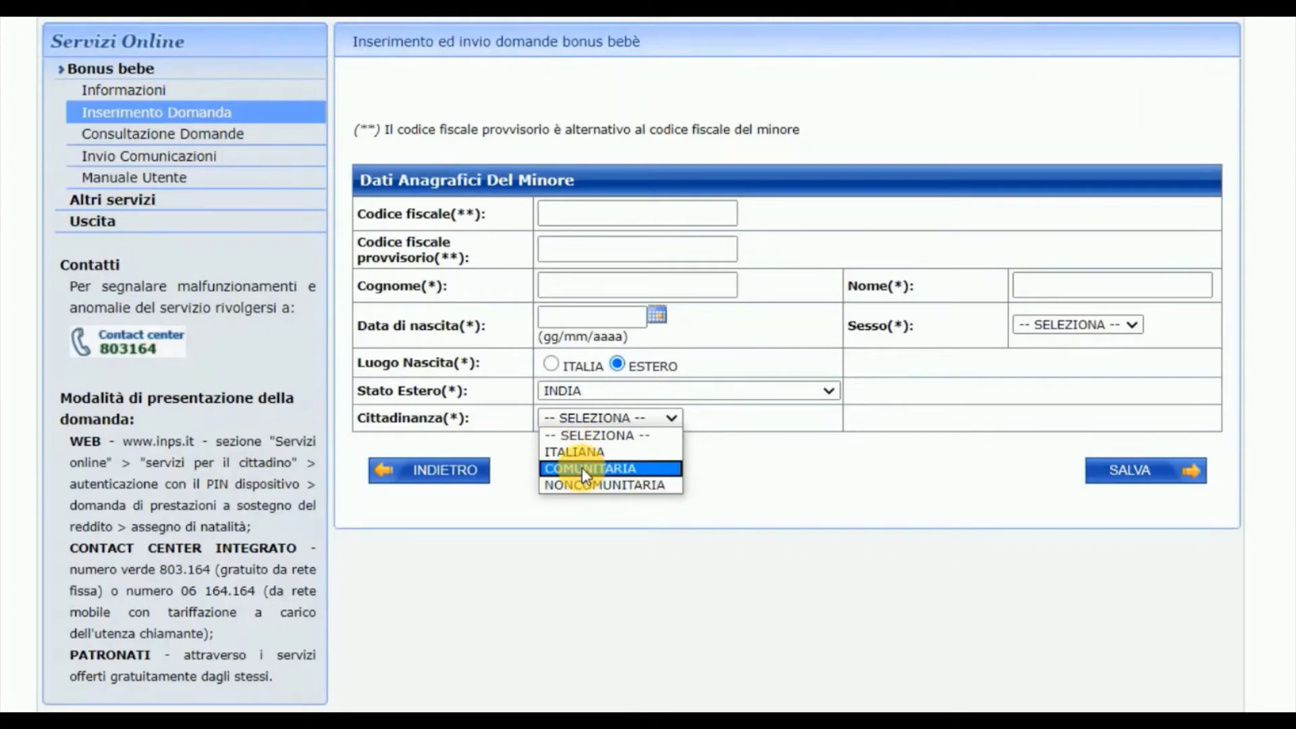
{"action": "left_click", "coordinate": [580, 484]}
{"action": "left_click", "coordinate": [587, 451]}
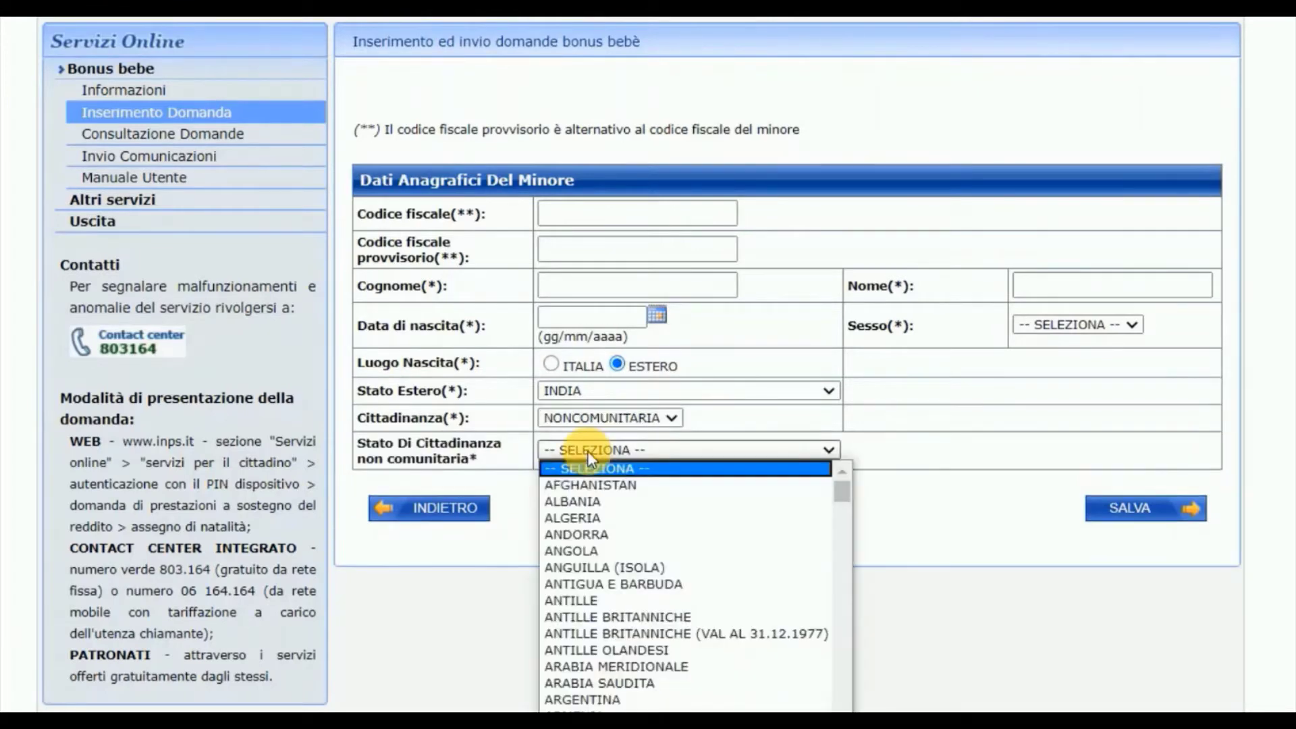
{"action": "scroll", "coordinate": [596, 521], "scroll_direction": "down", "scroll_amount": 20}
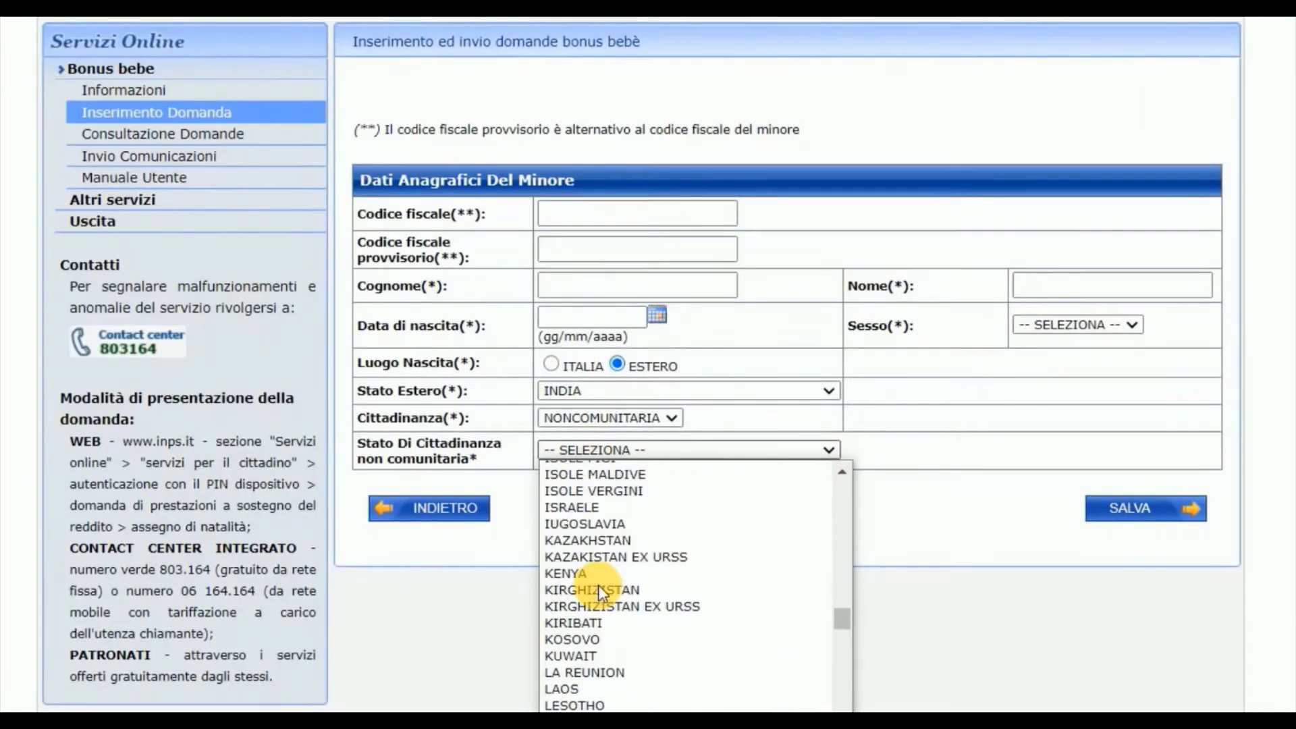
{"action": "scroll", "coordinate": [598, 590], "scroll_direction": "down", "scroll_amount": 10}
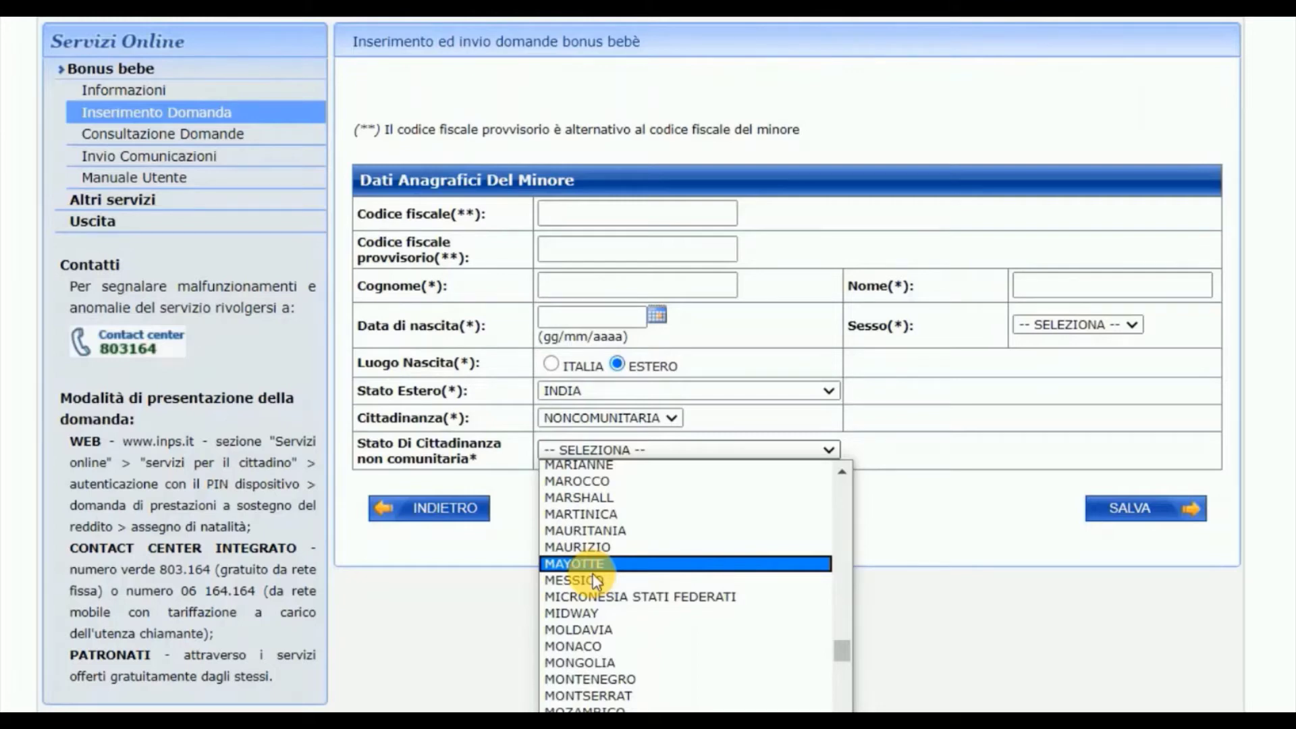
{"action": "scroll", "coordinate": [592, 573], "scroll_direction": "down", "scroll_amount": 10}
{"action": "scroll", "coordinate": [586, 691], "scroll_direction": "down", "scroll_amount": 10}
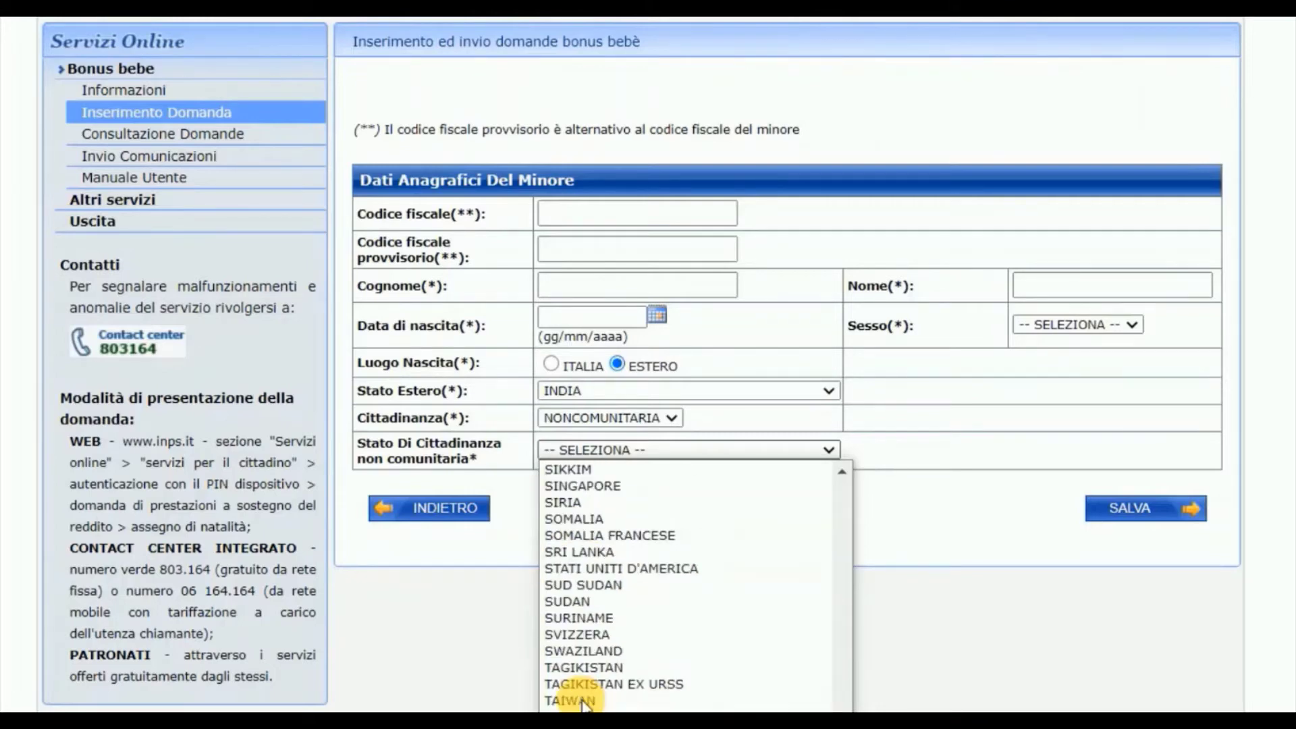
{"action": "scroll", "coordinate": [583, 703], "scroll_direction": "down", "scroll_amount": 10}
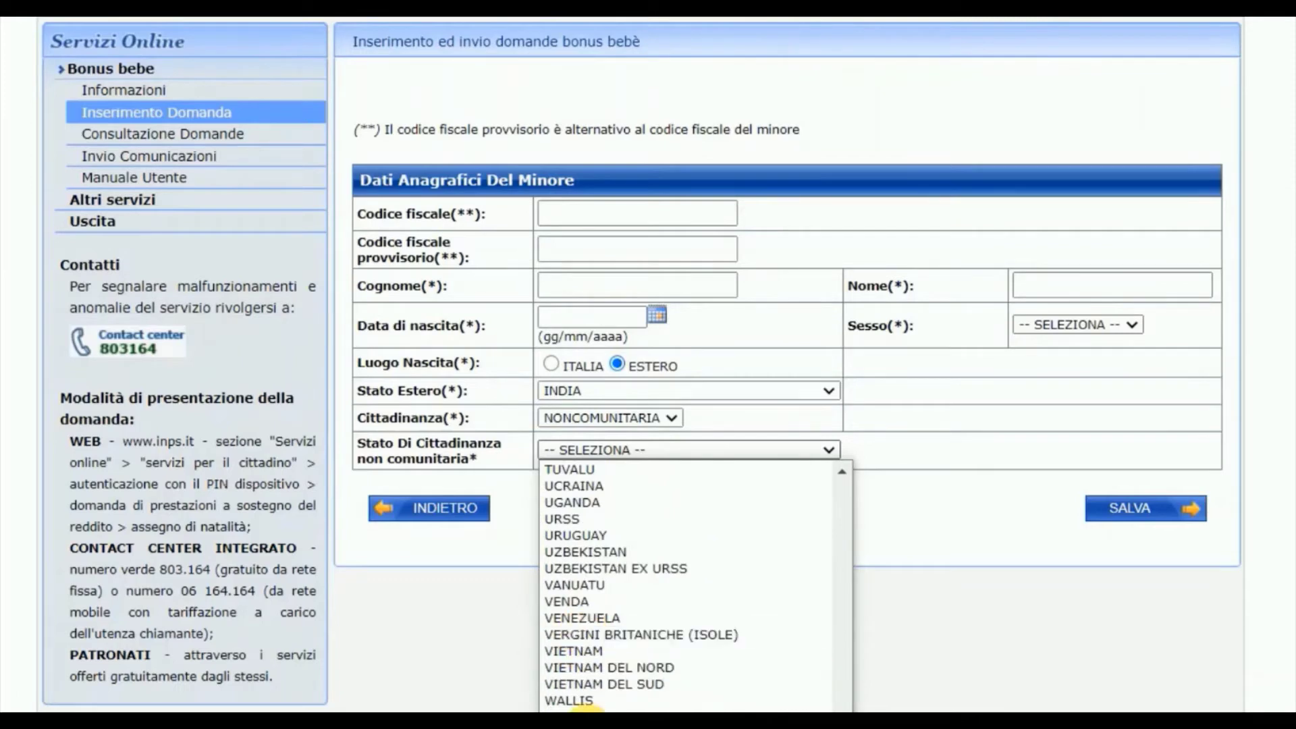
{"action": "scroll", "coordinate": [587, 627], "scroll_direction": "up", "scroll_amount": 5}
{"action": "scroll", "coordinate": [589, 604], "scroll_direction": "up", "scroll_amount": 15}
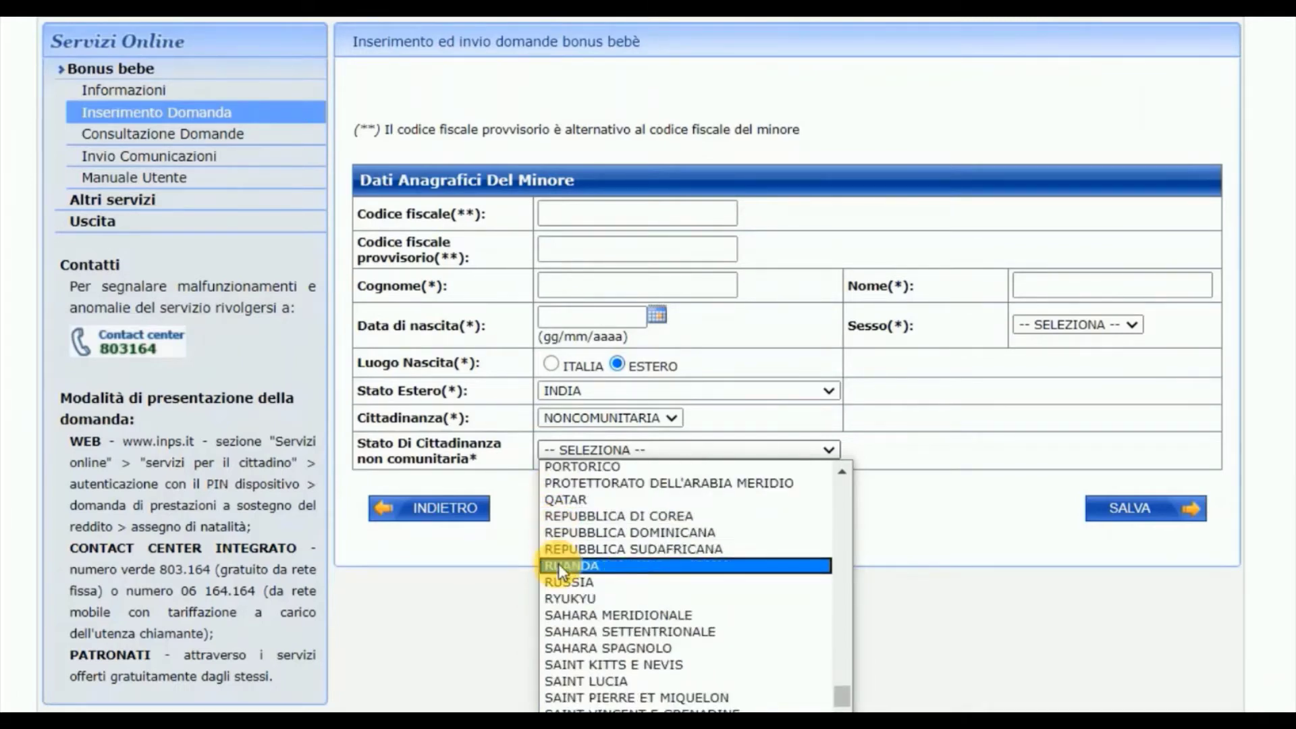
{"action": "scroll", "coordinate": [560, 572], "scroll_direction": "up", "scroll_amount": 9}
{"action": "scroll", "coordinate": [567, 587], "scroll_direction": "up", "scroll_amount": 5}
{"action": "scroll", "coordinate": [567, 588], "scroll_direction": "up", "scroll_amount": 15}
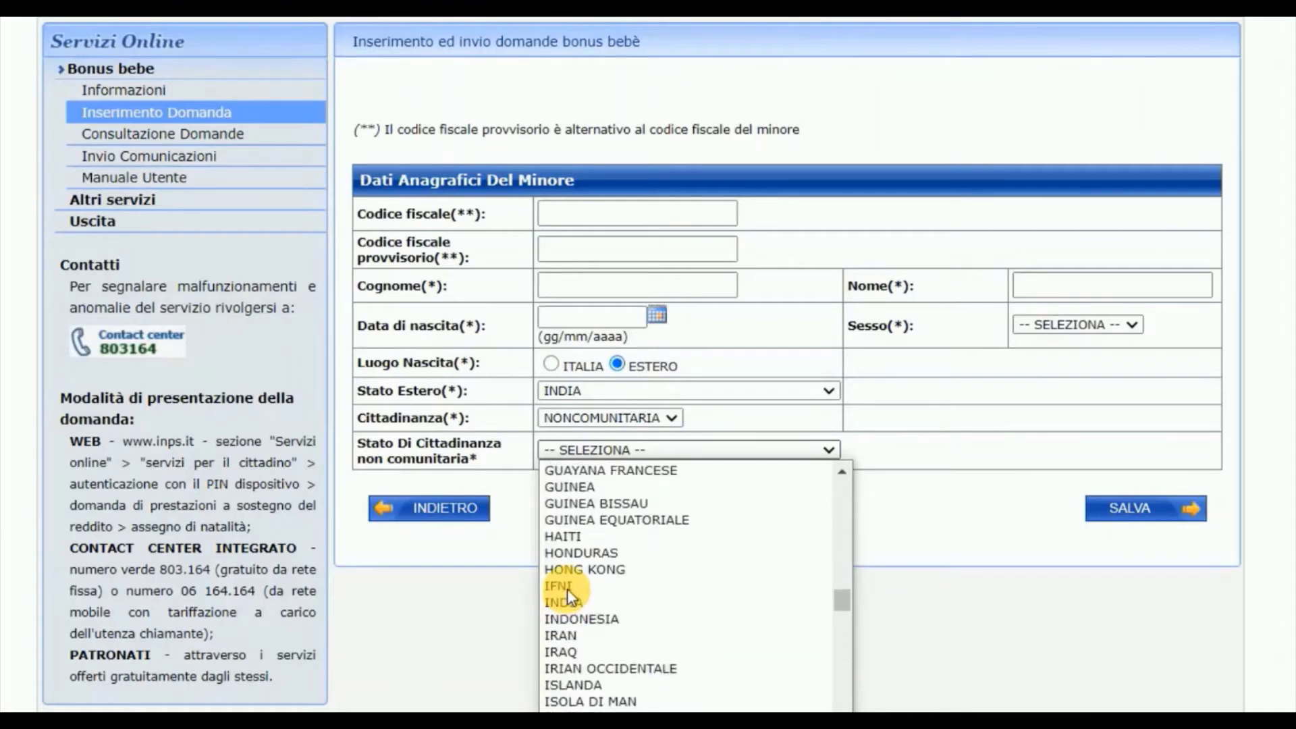
{"action": "left_click", "coordinate": [575, 603]}
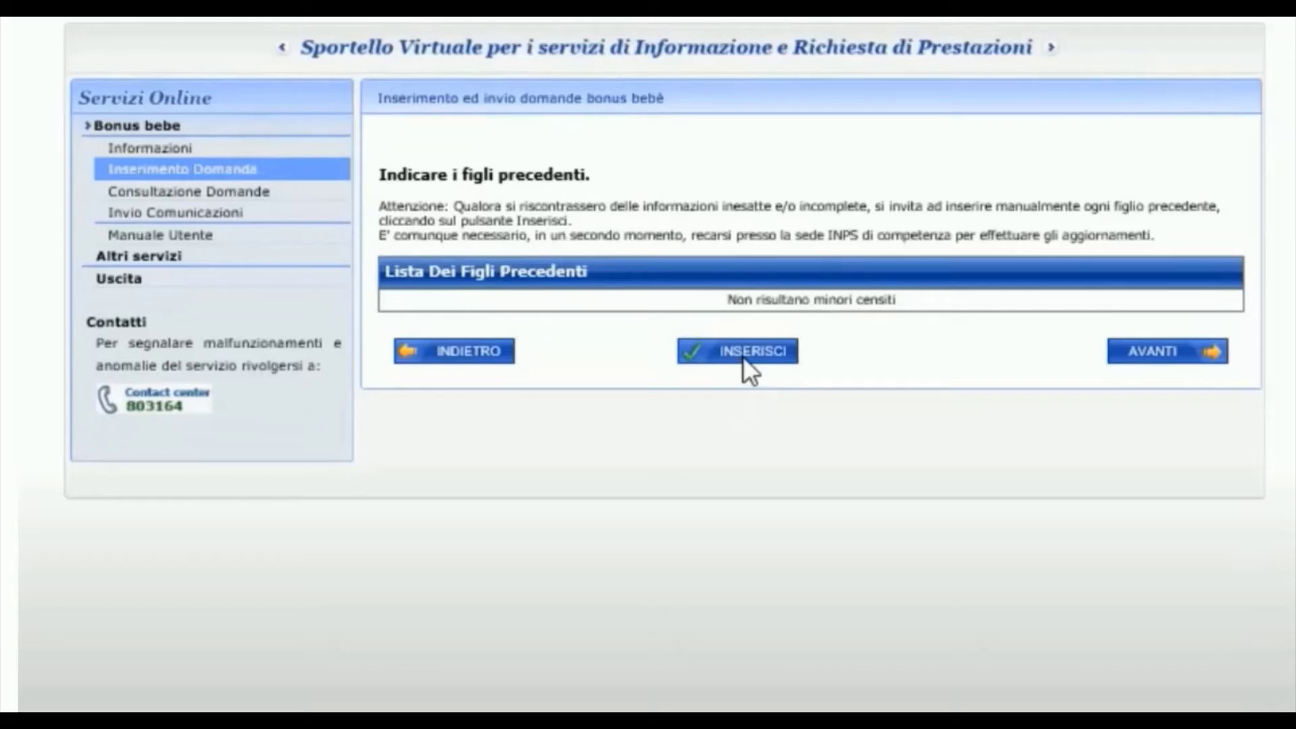
- Open a blank entry for a previous child from the list of previous children
{"action": "left_click", "coordinate": [743, 358]}
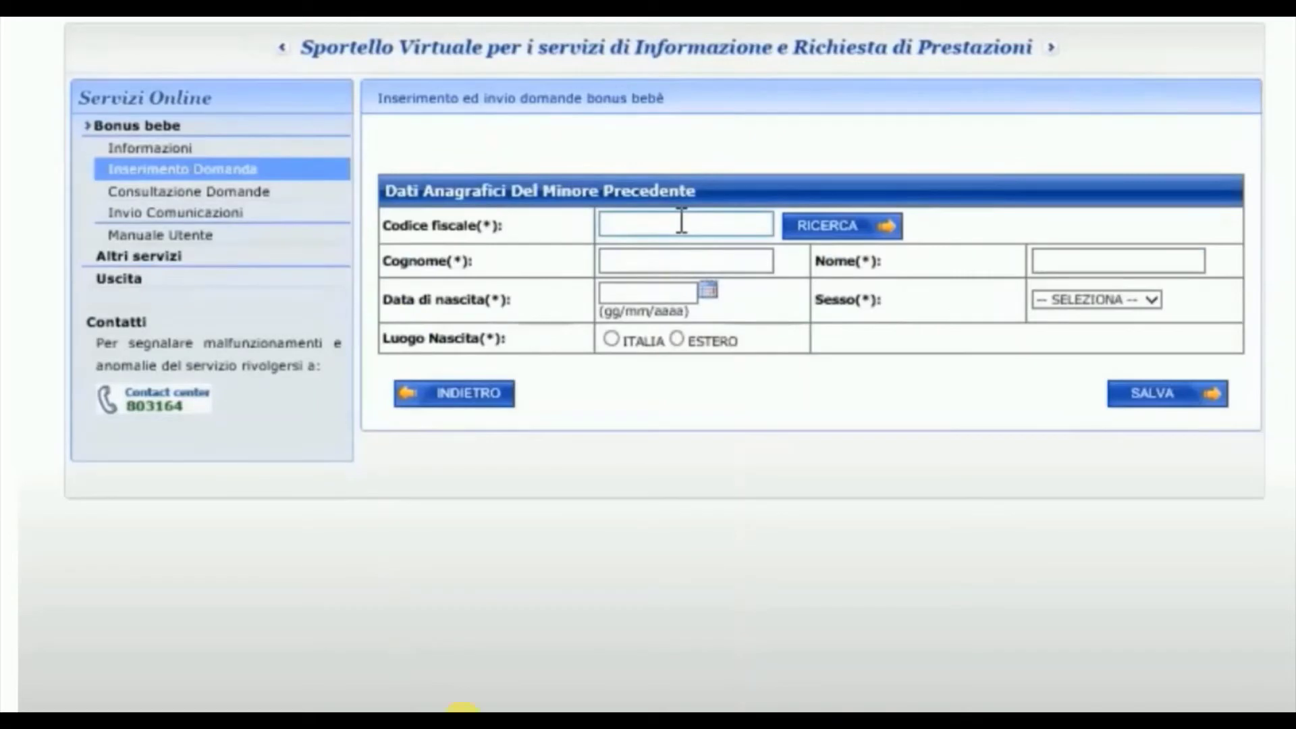
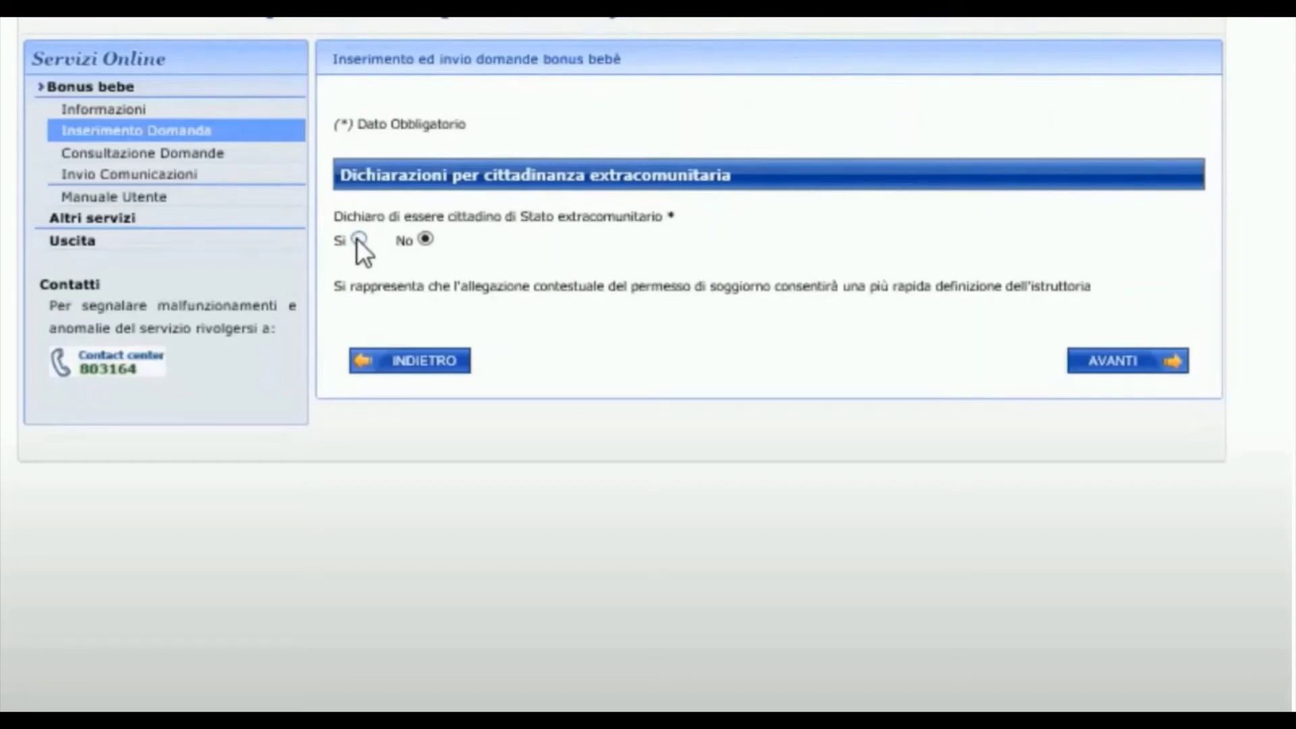
- Answer Si to the declaration of being a citizen of a non-EU state, and confirm the completed application for submission
{"action": "left_click", "coordinate": [356, 238]}
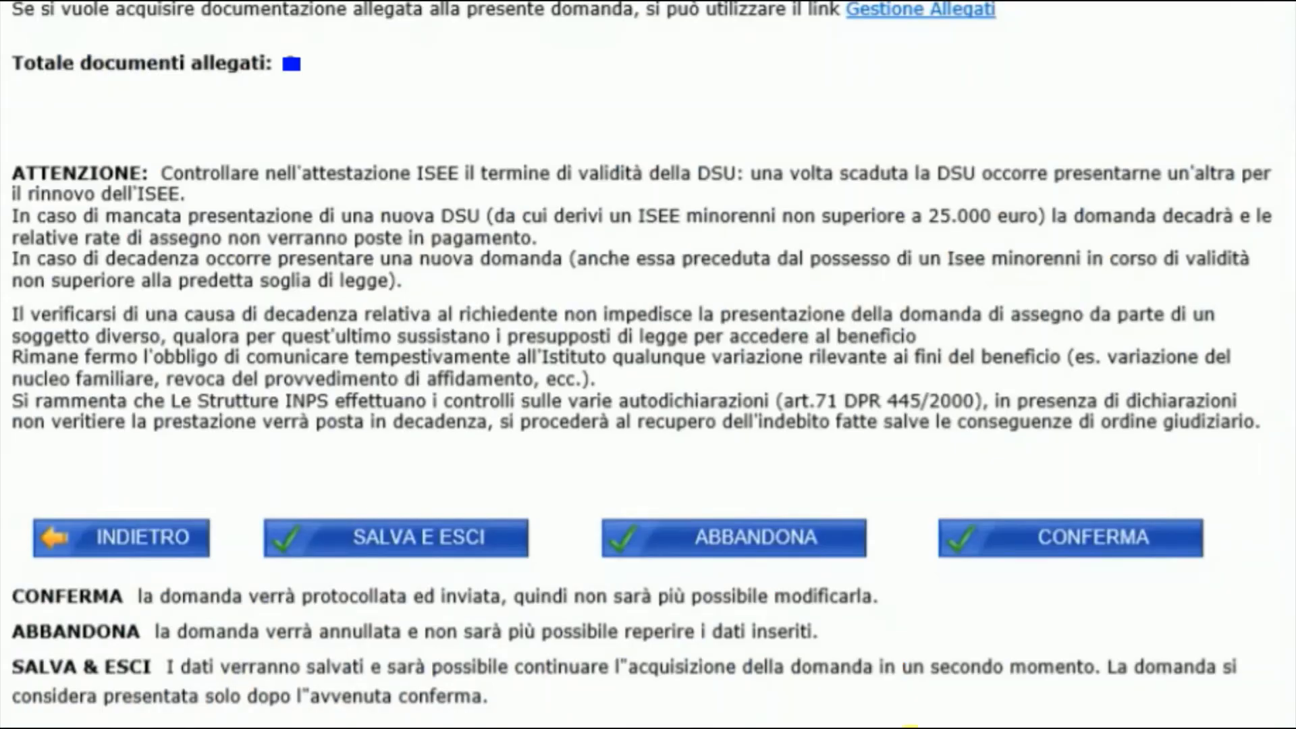
{"action": "left_click", "coordinate": [1007, 546]}
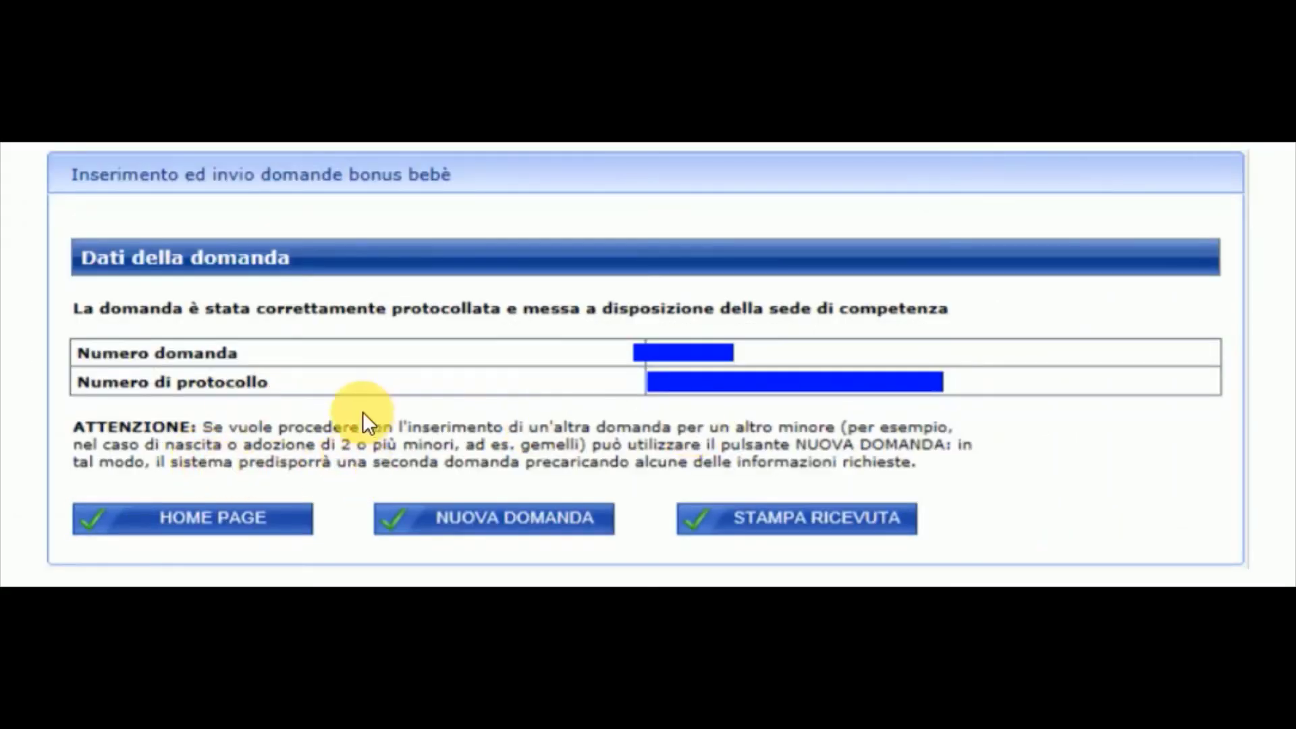